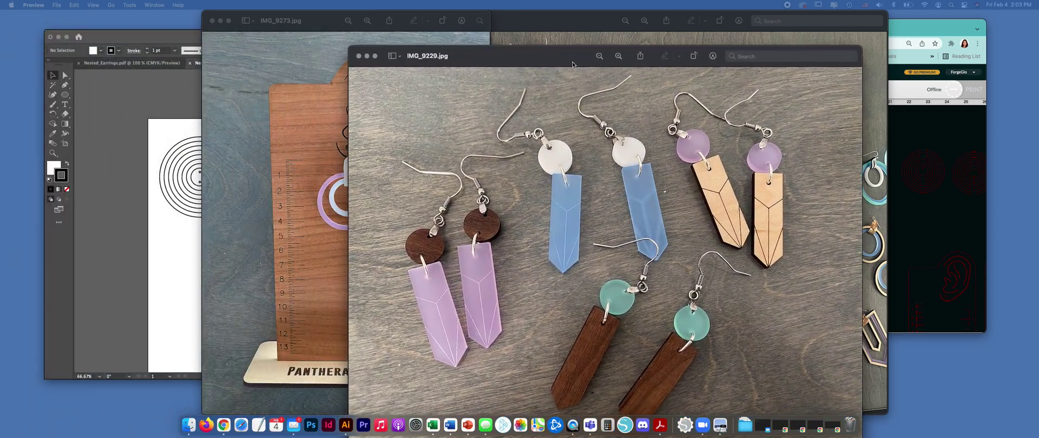
# Close the IMG_9229 and IMG_9273 earring photos in Preview, leaving IMG_9196 open.
pyautogui.moveTo(573, 63); pyautogui.dragTo(576, 29)
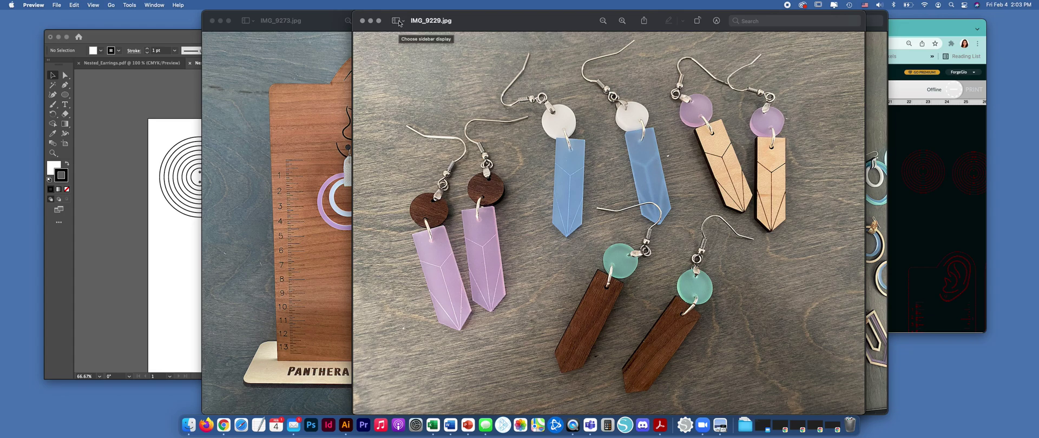
pyautogui.click(363, 21)
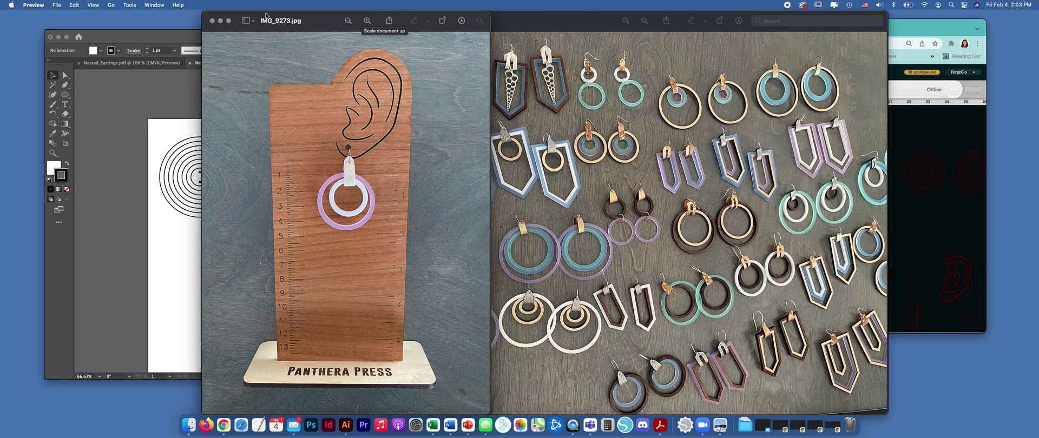
pyautogui.click(212, 22)
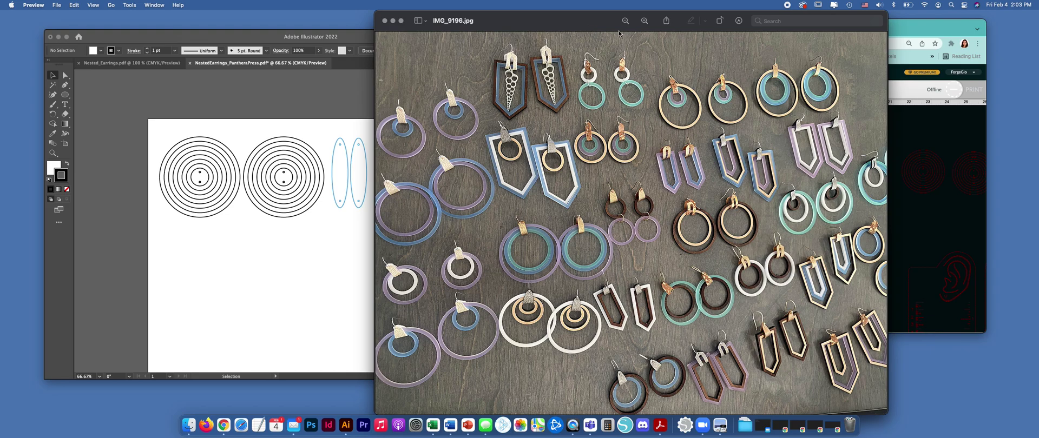
# Slide the IMG_9196 photo window left, then close it with Cmd+W.
pyautogui.moveTo(588, 27); pyautogui.dragTo(292, 27)
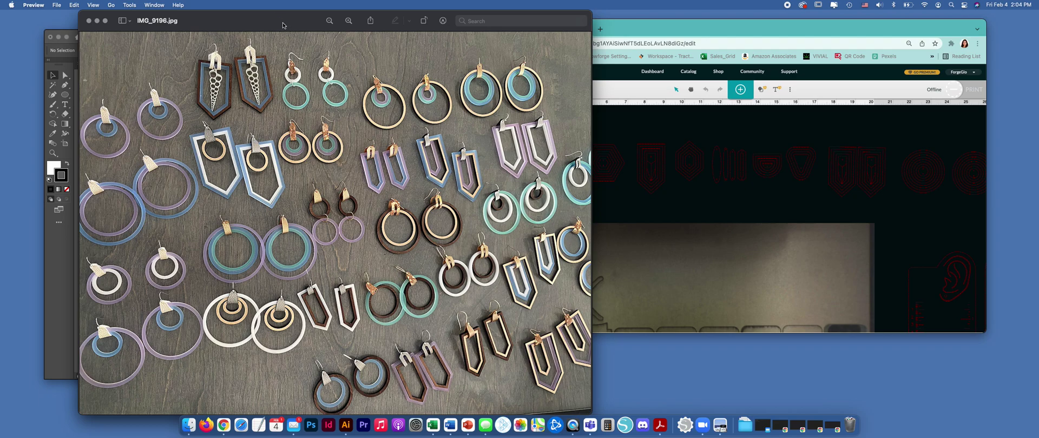
pyautogui.press('super+w')
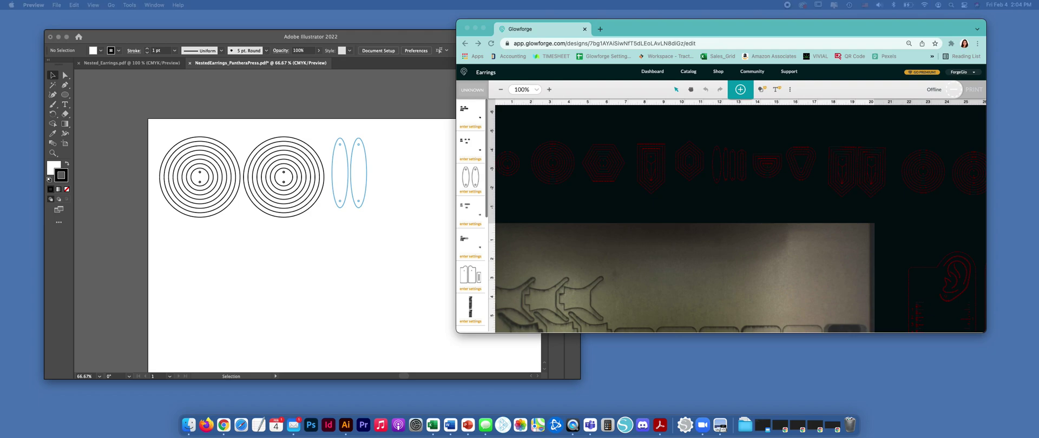
# Bring NestedEarrings_PantheraPress.pdf forward and maximize its window to fill the screen.
pyautogui.click(406, 172)
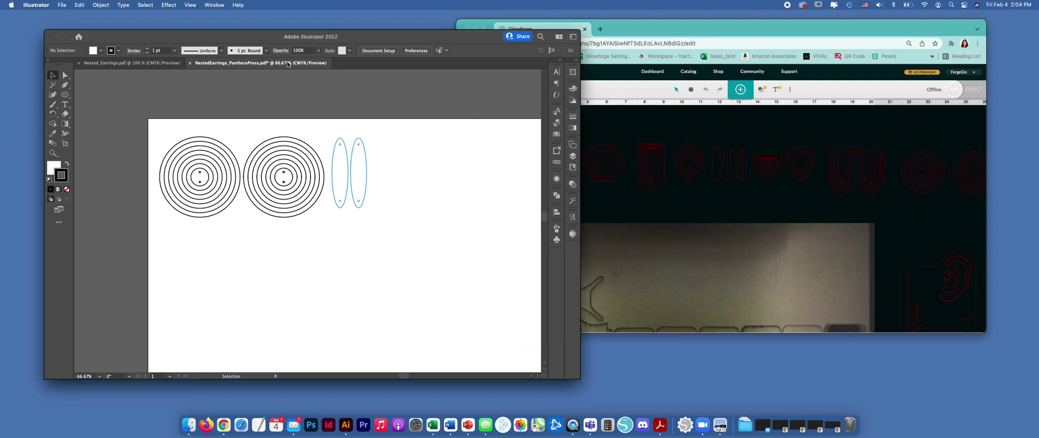
pyautogui.click(68, 38)
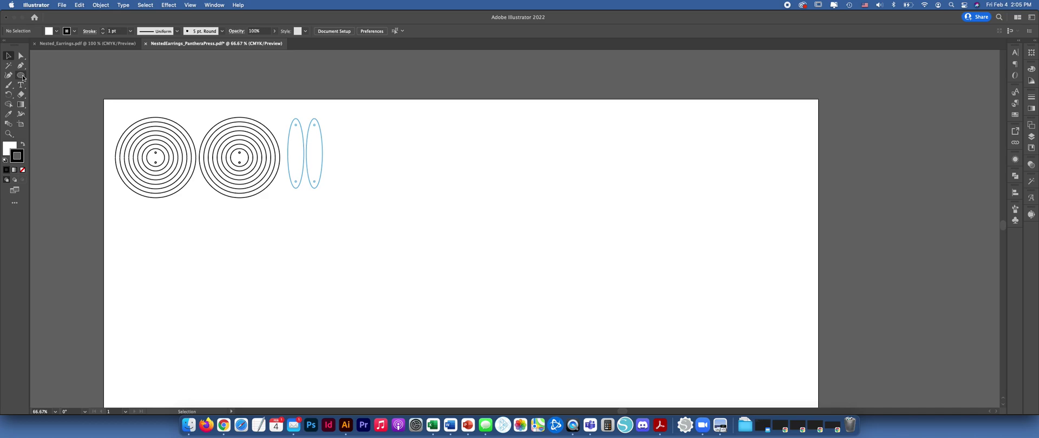
# Create a 0.5 in × 0.5 in circle using the Ellipse tool's size dialog.
pyautogui.click(22, 78)
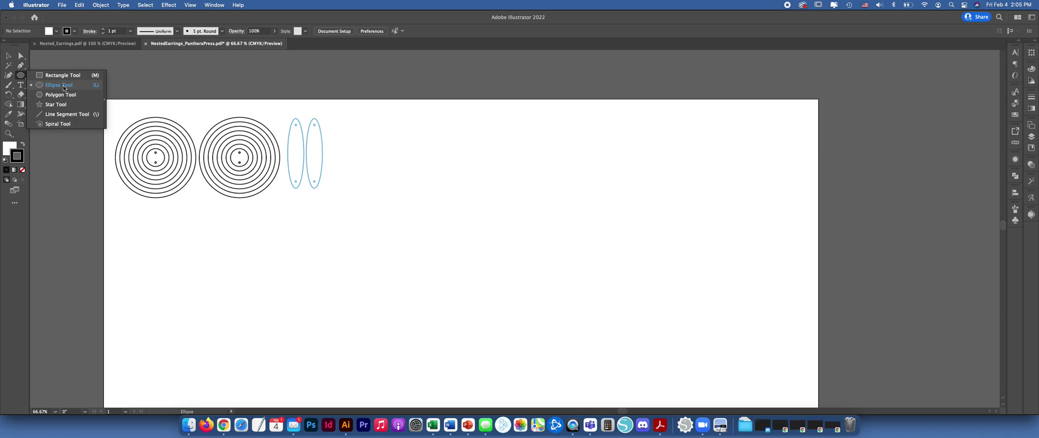
pyautogui.click(64, 88)
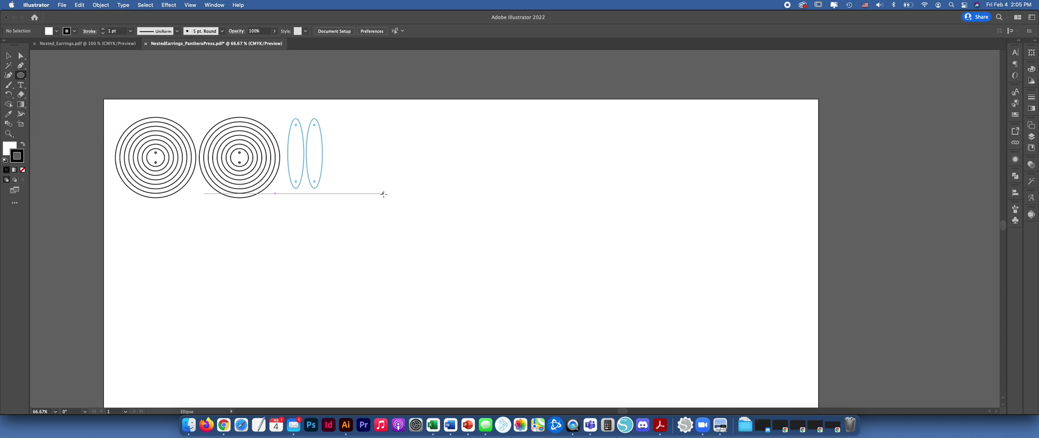
pyautogui.click(383, 194)
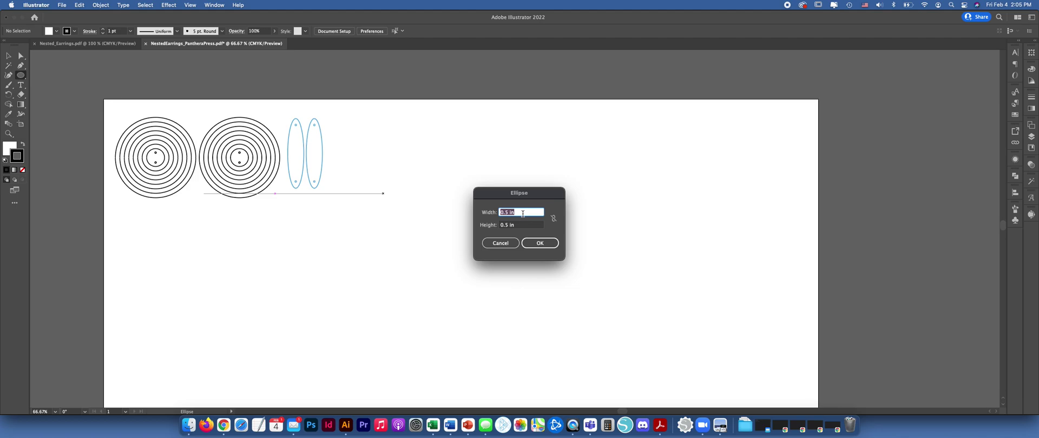
pyautogui.write('15mm')
pyautogui.moveTo(506, 213); pyautogui.dragTo(520, 214)
pyautogui.click(520, 227)
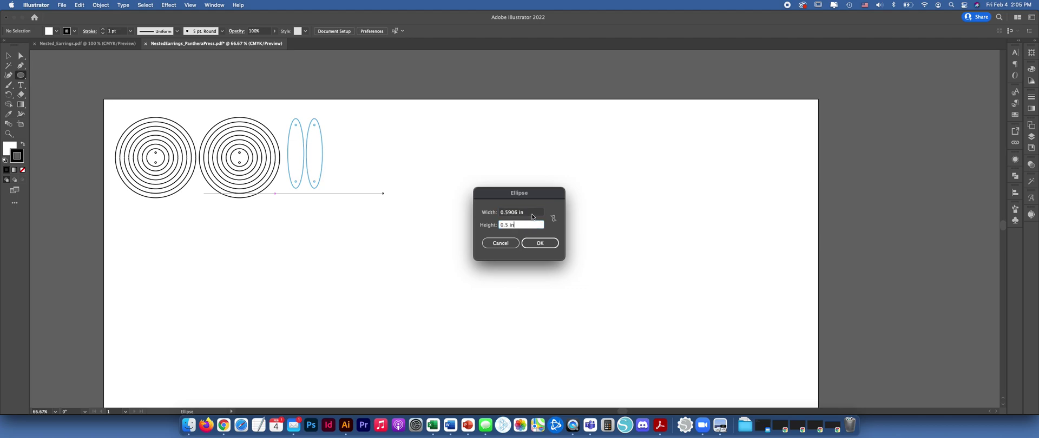
pyautogui.tripleClick(532, 216)
pyautogui.write('0.5')
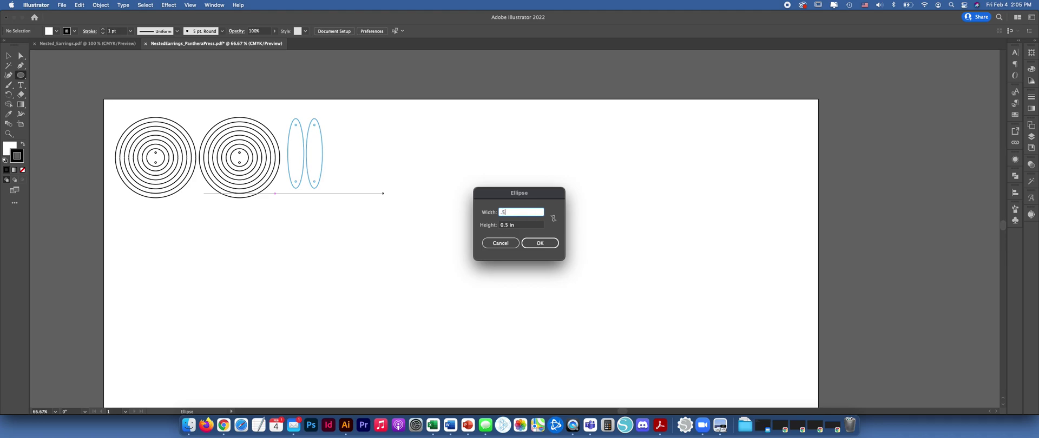
pyautogui.click(514, 227)
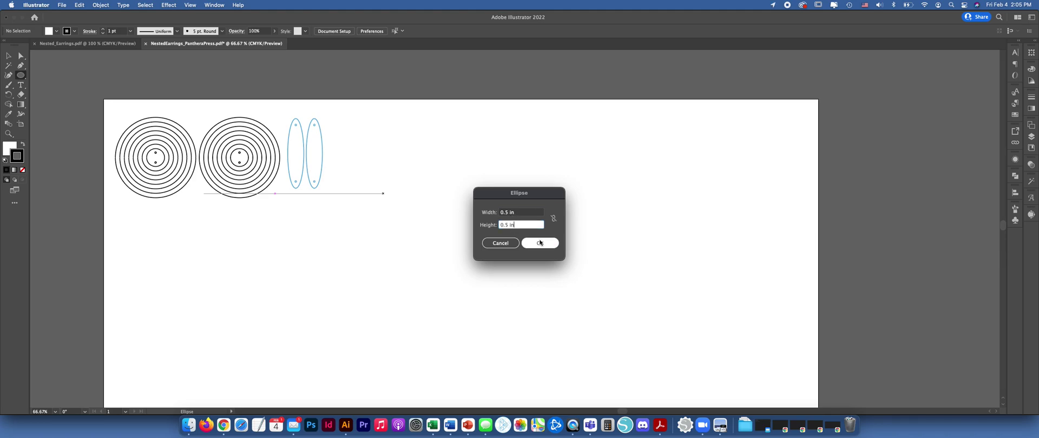
pyautogui.click(540, 243)
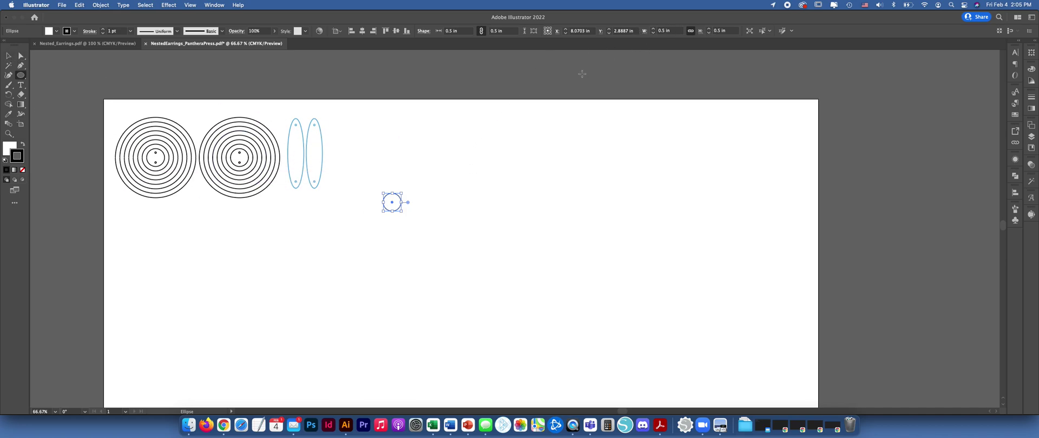
# Offset the small circle's path by 0.1389 in to create the first ring.
pyautogui.click(8, 56)
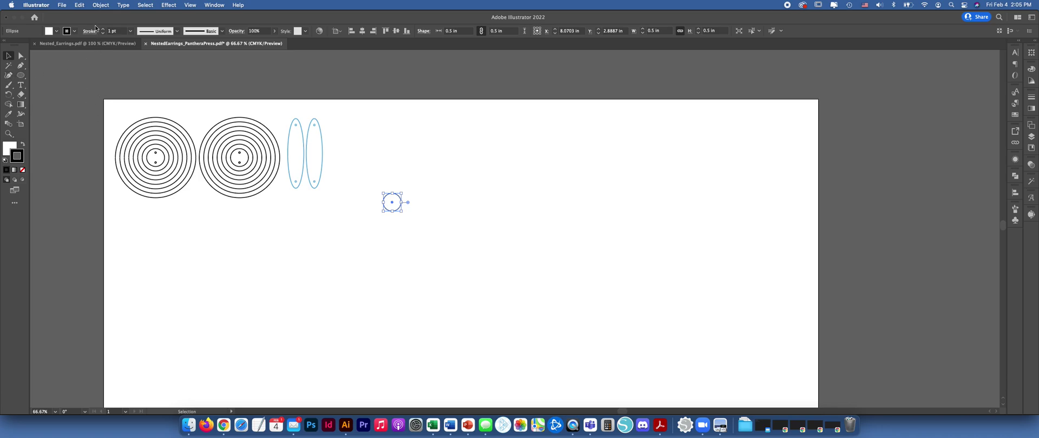
pyautogui.click(100, 5)
pyautogui.moveTo(111, 213)
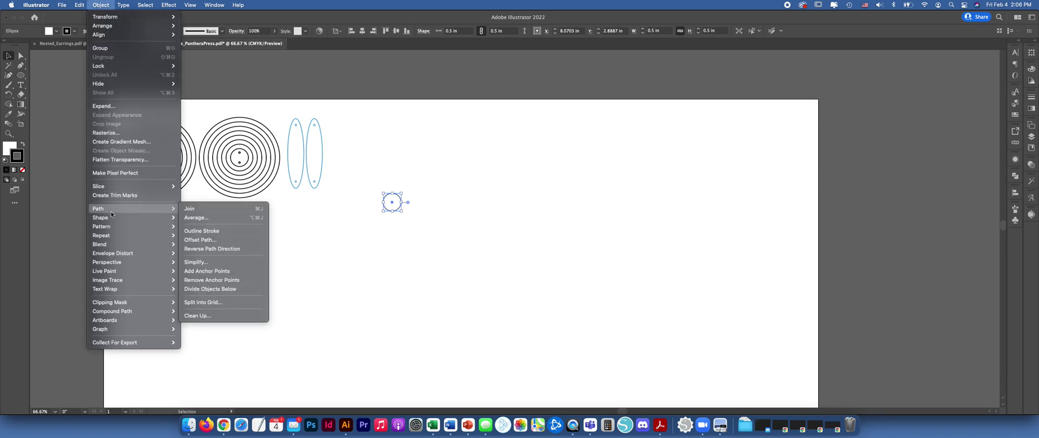
pyautogui.click(212, 239)
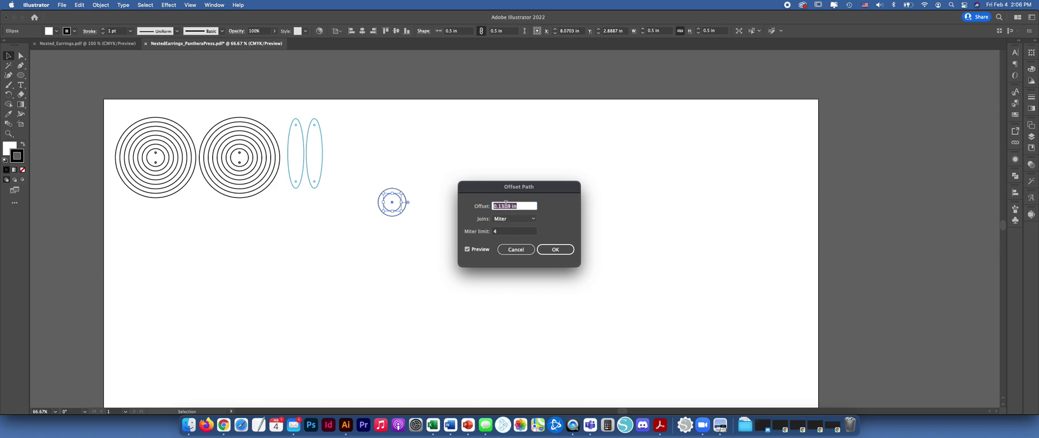
pyautogui.click(468, 250)
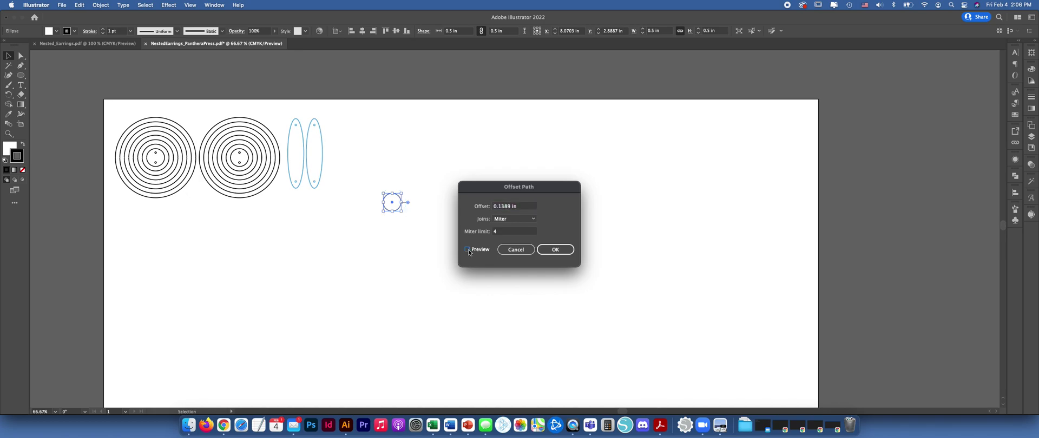
pyautogui.click(468, 250)
pyautogui.click(563, 250)
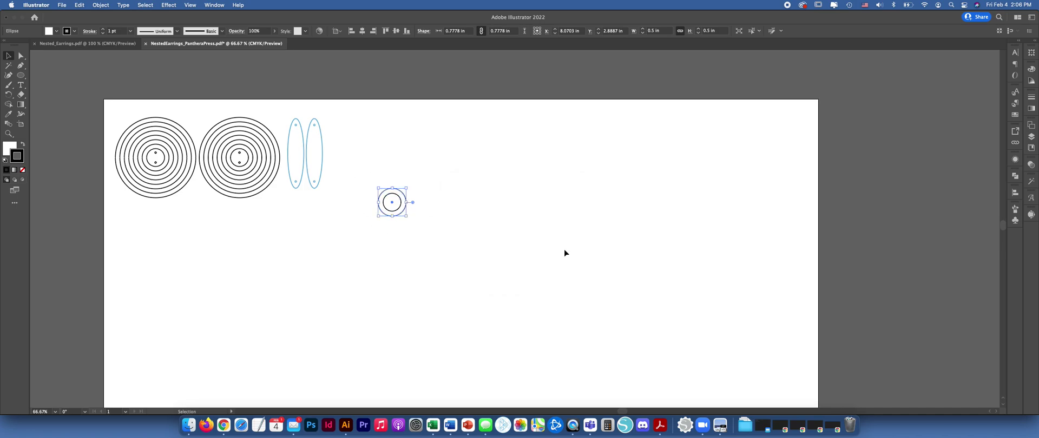
# Add second and third 0.1389 in offset rings, 1.0556 in and 1.3334 in across.
pyautogui.click(100, 5)
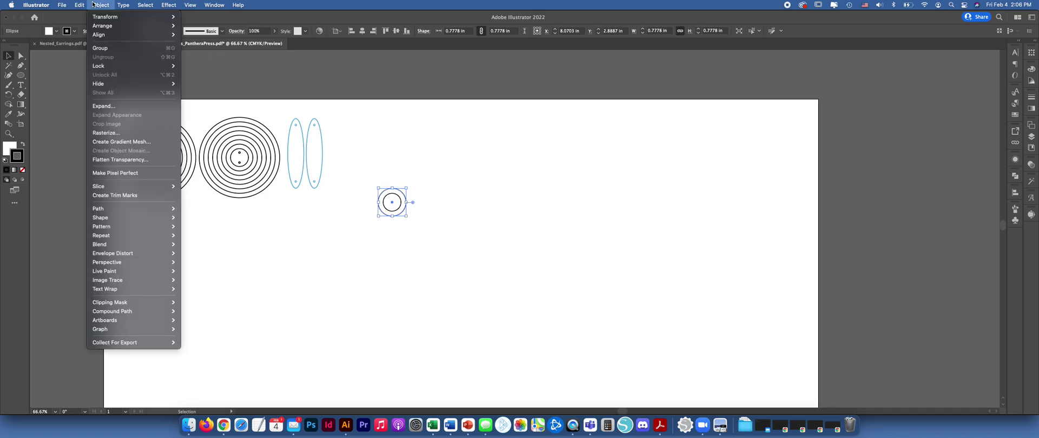
pyautogui.moveTo(108, 208)
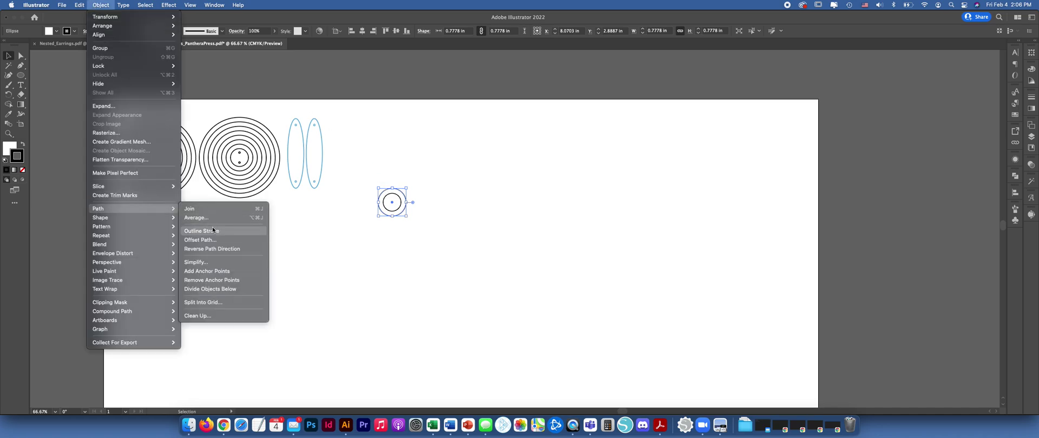
pyautogui.click(200, 240)
pyautogui.click(553, 249)
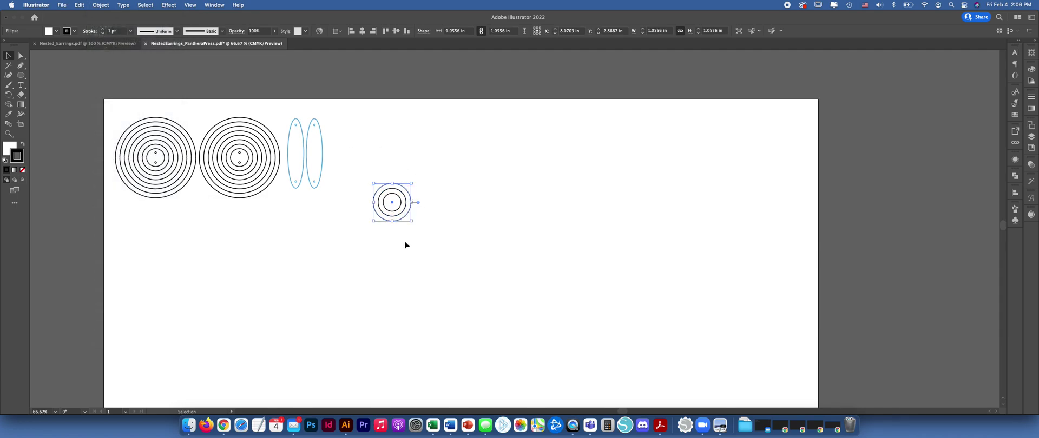
pyautogui.click(101, 5)
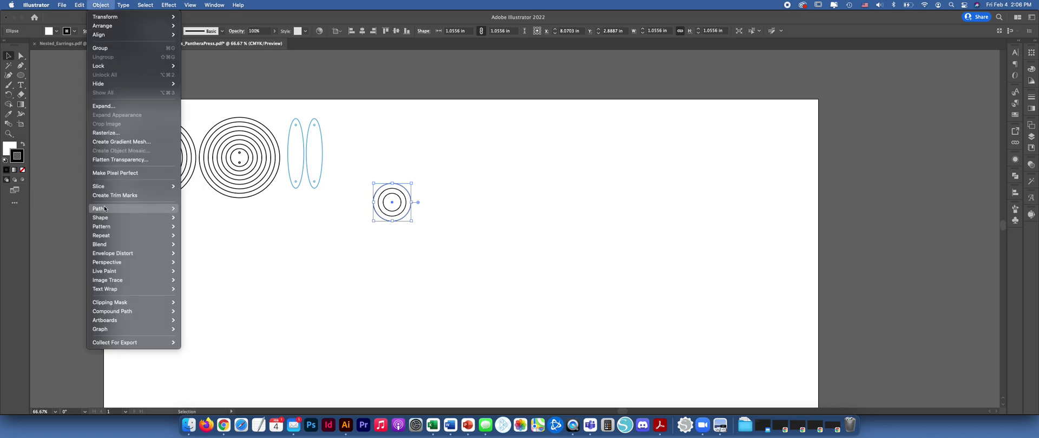
pyautogui.moveTo(108, 208)
pyautogui.click(196, 240)
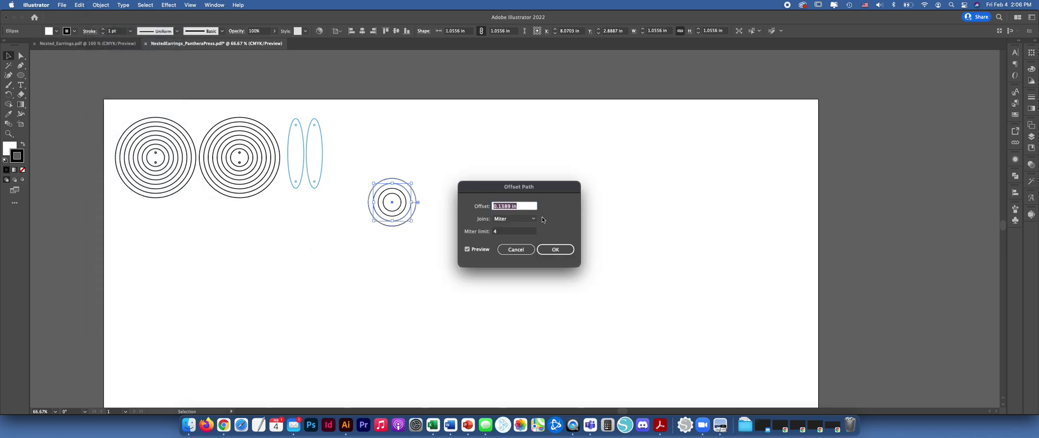
pyautogui.click(564, 251)
# Add a fourth 0.1389 in offset ring around the circle set.
pyautogui.click(101, 5)
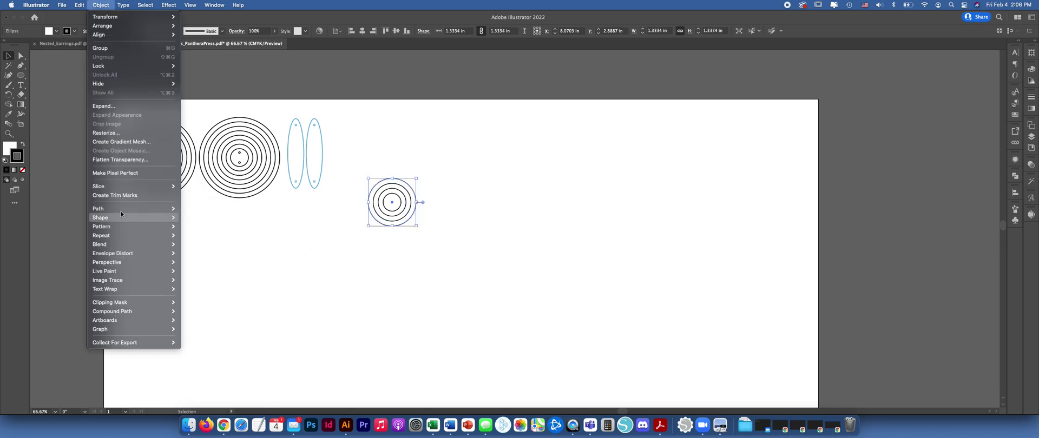
pyautogui.moveTo(122, 210)
pyautogui.click(213, 240)
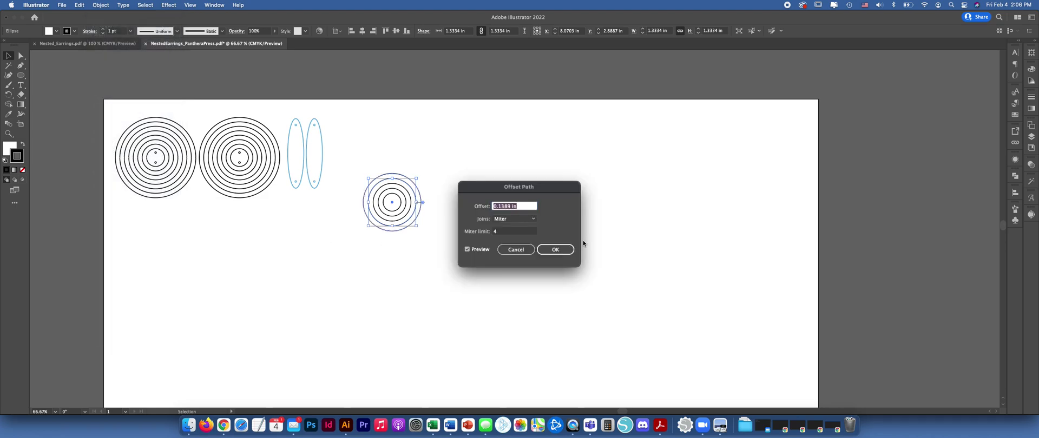
pyautogui.click(562, 250)
# Marquee-select the concentric rings and move them up level with the other earrings.
pyautogui.click(487, 242)
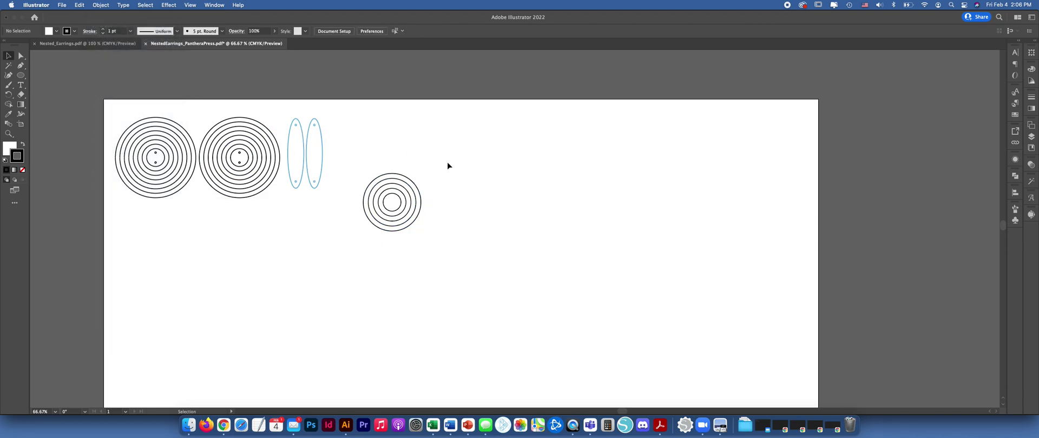
pyautogui.click(414, 182)
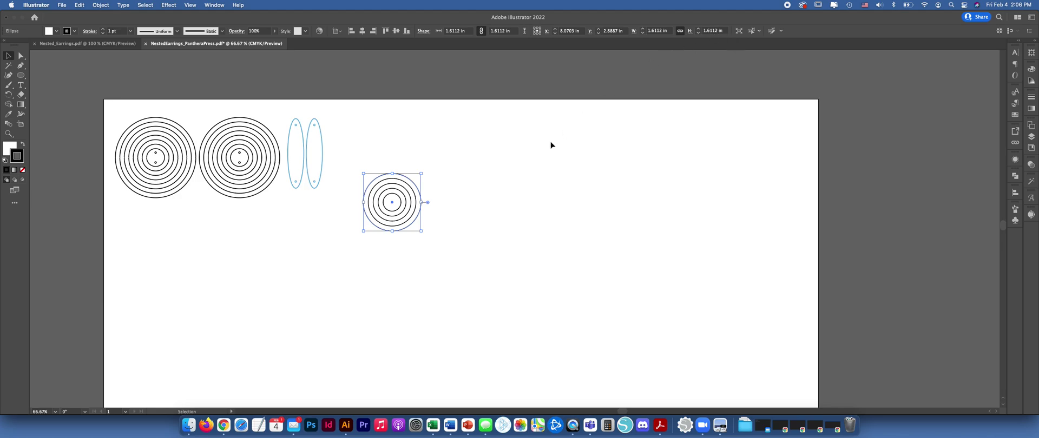
pyautogui.click(490, 168)
pyautogui.moveTo(449, 182); pyautogui.dragTo(387, 182)
pyautogui.click(424, 206)
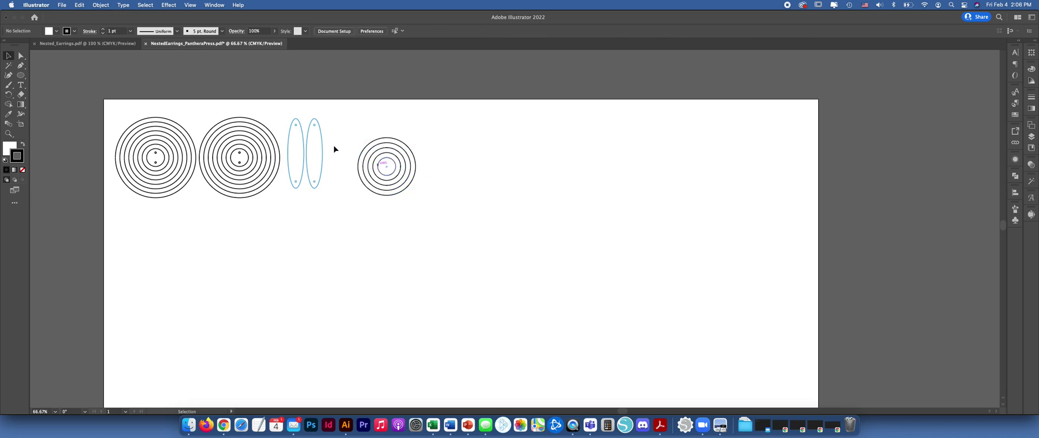
# In Nested_Earrings, draw an eight-sided polygon with the Polygon tool.
pyautogui.click(93, 43)
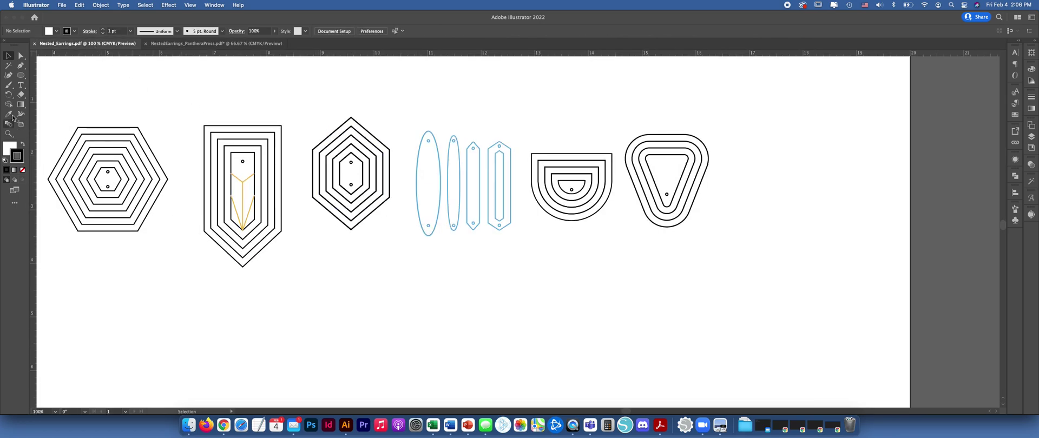
pyautogui.click(19, 77)
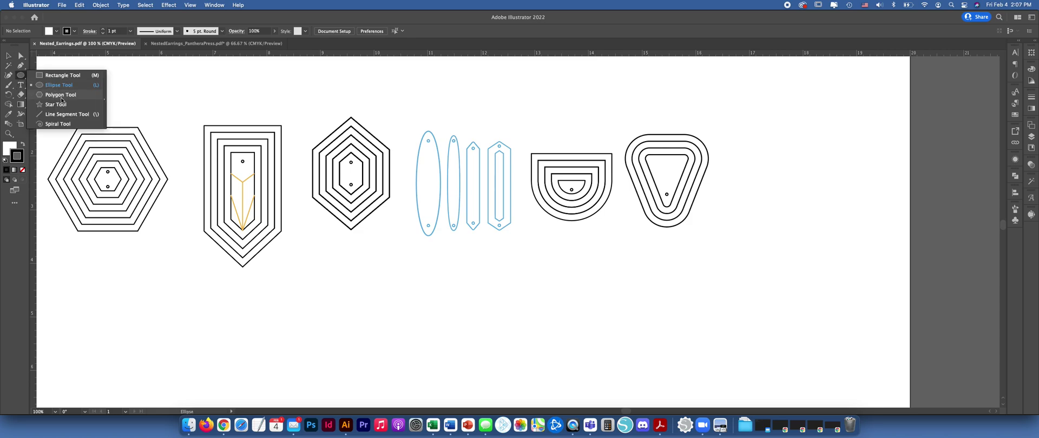
pyautogui.click(61, 95)
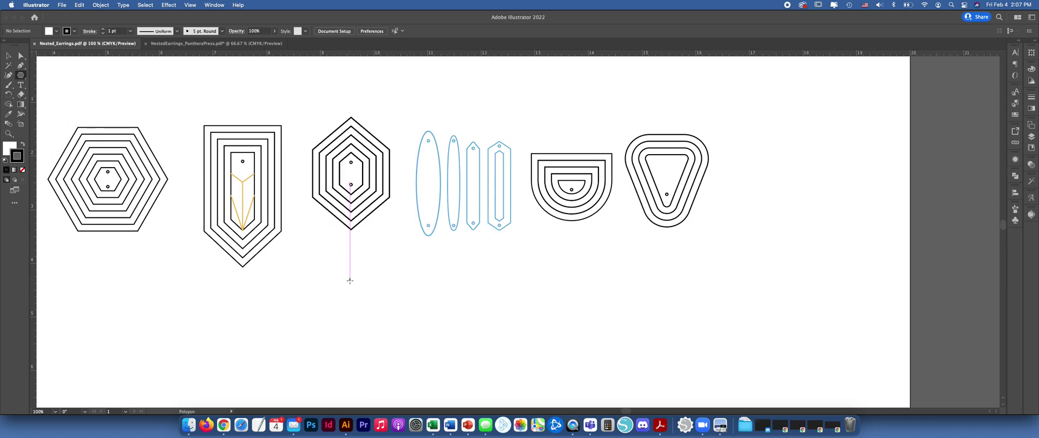
pyautogui.click(350, 281)
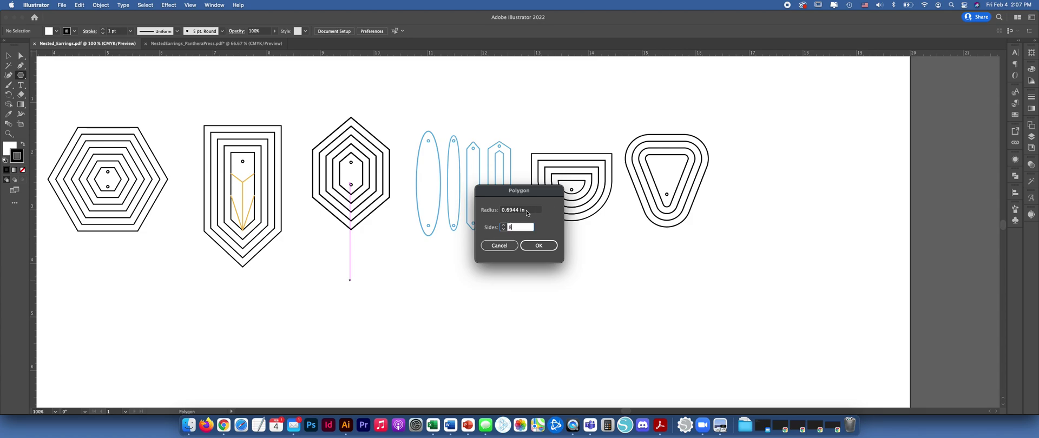
pyautogui.moveTo(528, 213); pyautogui.dragTo(510, 214)
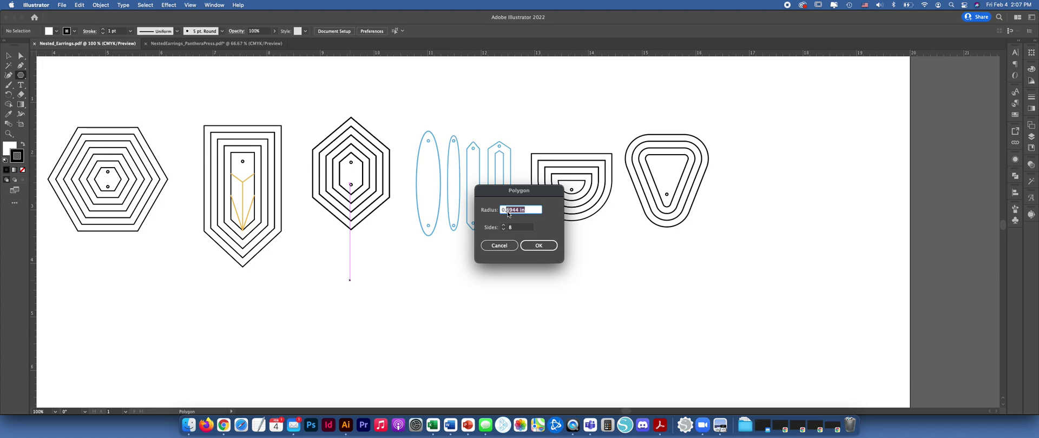
pyautogui.click(539, 246)
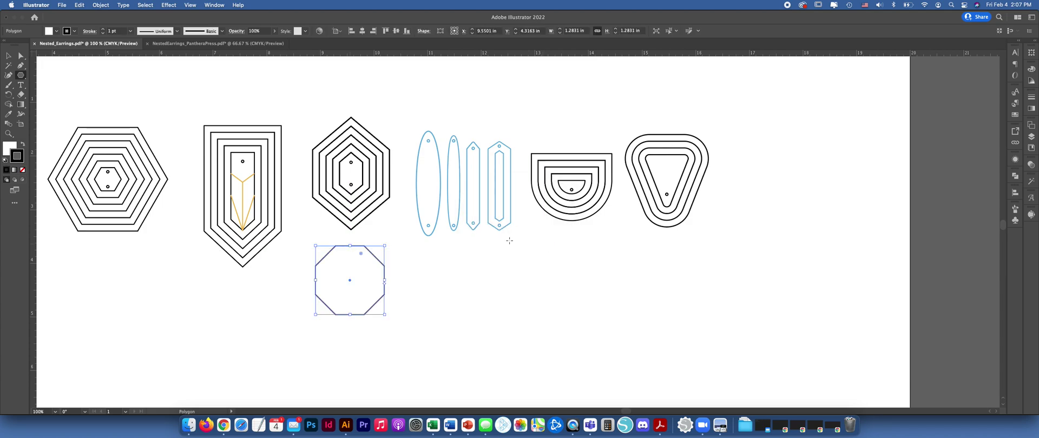
# Drag the octagon's corner to shrink it to about 1 in across.
pyautogui.click(8, 55)
pyautogui.click(430, 265)
pyautogui.moveTo(431, 278); pyautogui.dragTo(497, 218)
pyautogui.click(446, 193)
pyautogui.moveTo(452, 186); pyautogui.dragTo(414, 221)
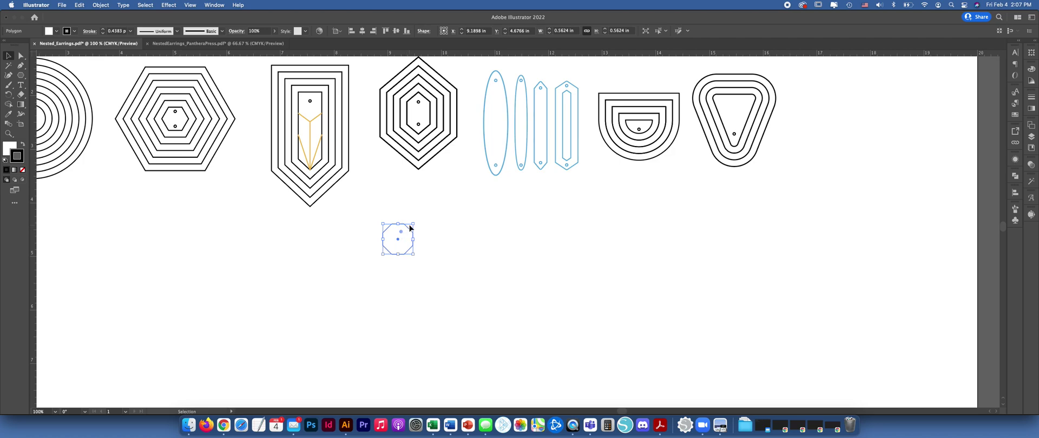
# Link width and height and set the octagon's width to 0.5 in.
pyautogui.click(585, 32)
pyautogui.click(588, 32)
pyautogui.click(588, 32)
pyautogui.click(574, 31)
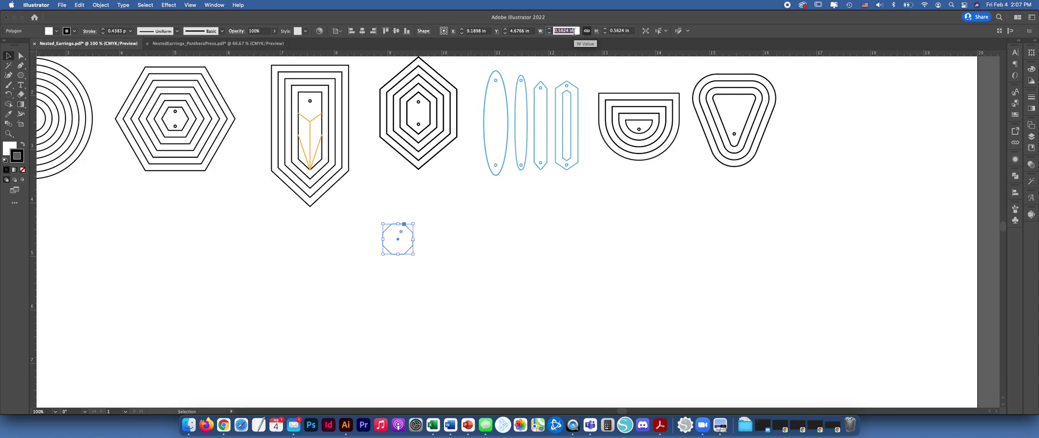
pyautogui.press('BackSpace')
pyautogui.write('.5')
pyautogui.press('Tab')
# Reselect the small 0.5 in octagon.
pyautogui.click(458, 230)
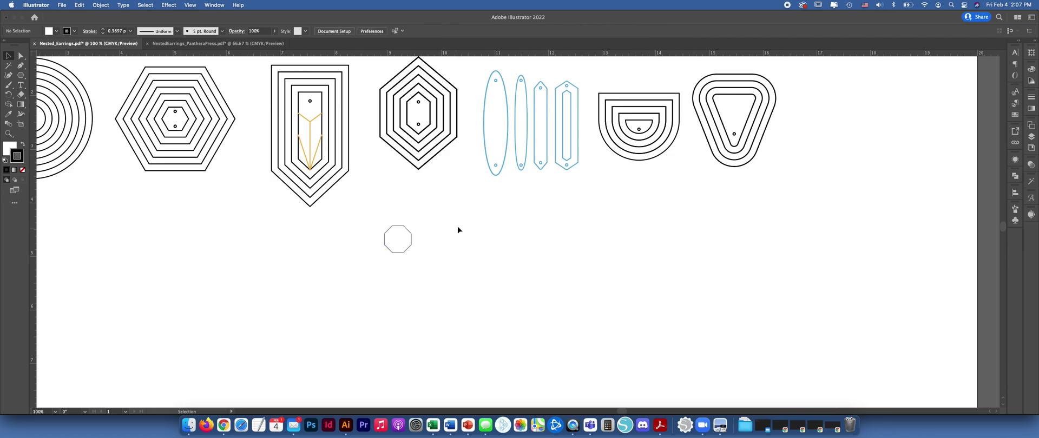
pyautogui.click(404, 240)
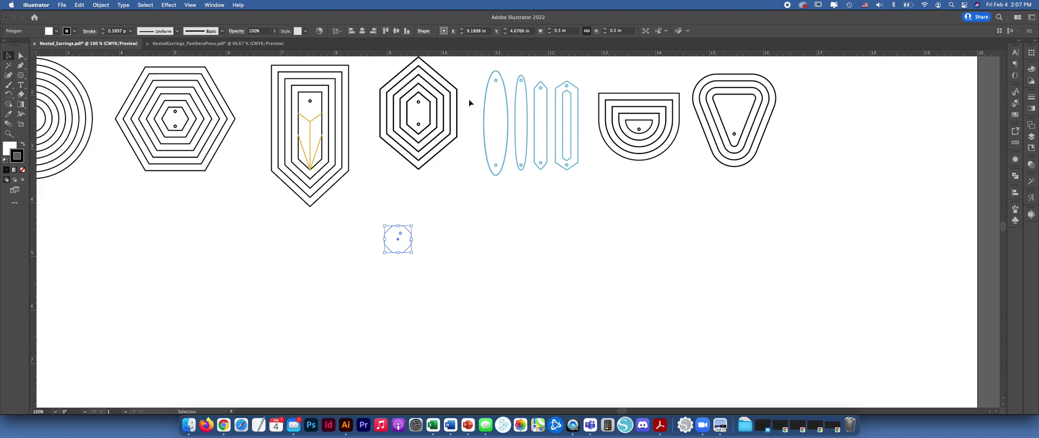
pyautogui.click(417, 298)
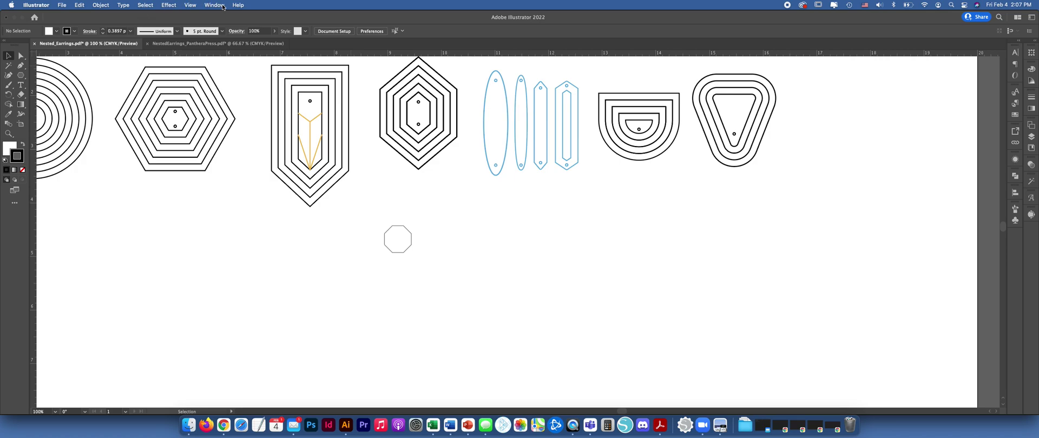
pyautogui.click(297, 196)
pyautogui.click(397, 231)
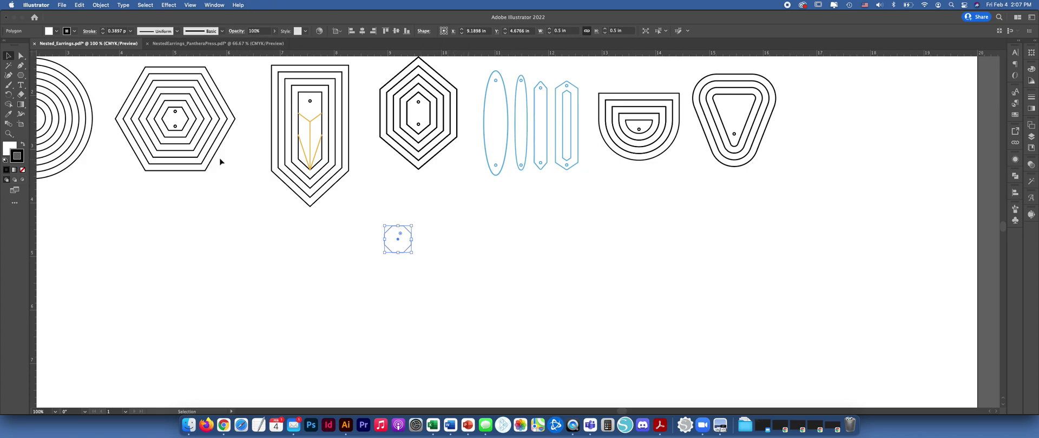
pyautogui.click(222, 6)
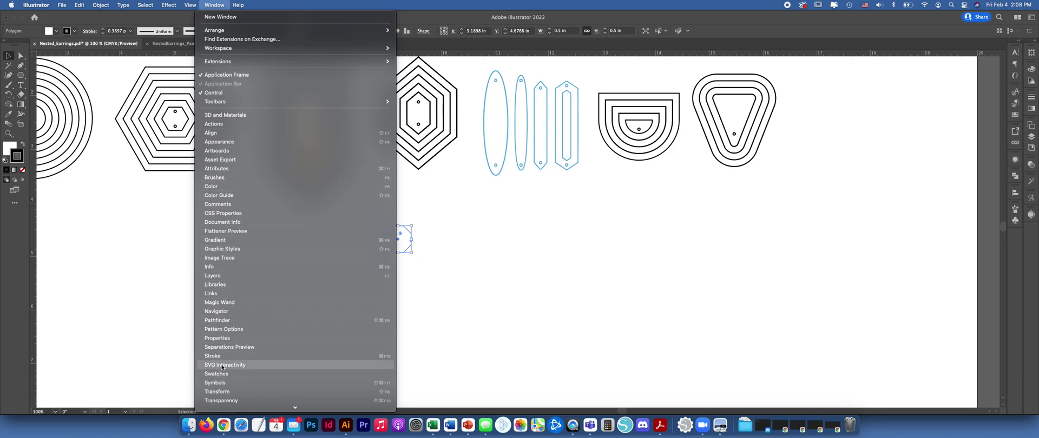
# Show the Transform panel and give the octagon a 1 pt stroke.
pyautogui.click(216, 393)
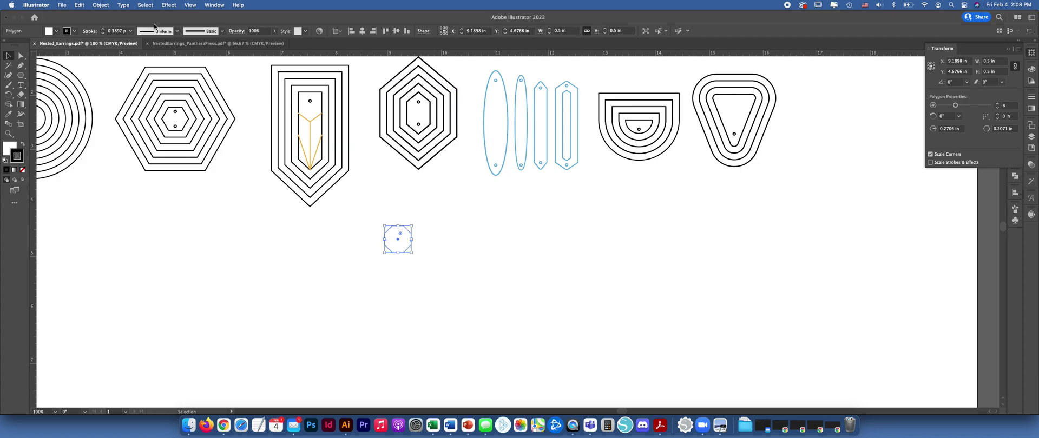
pyautogui.click(131, 30)
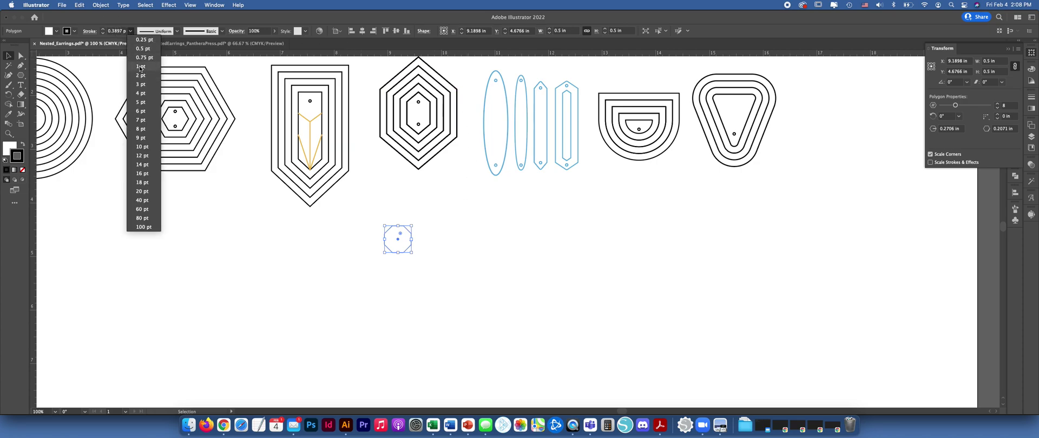
pyautogui.click(146, 66)
pyautogui.click(455, 273)
pyautogui.moveTo(442, 206); pyautogui.dragTo(359, 269)
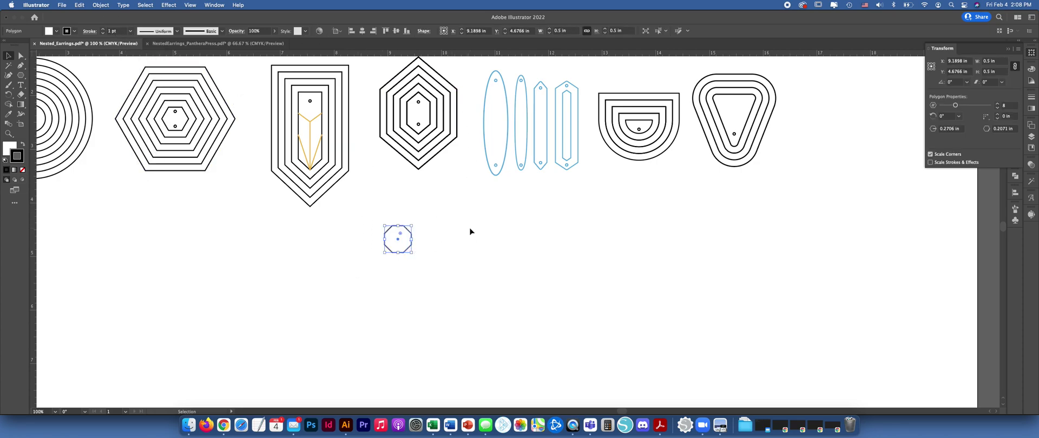
pyautogui.moveTo(441, 214); pyautogui.dragTo(376, 261)
# Add a 0.1389 in offset octagon around the original using Miter joins.
pyautogui.click(101, 5)
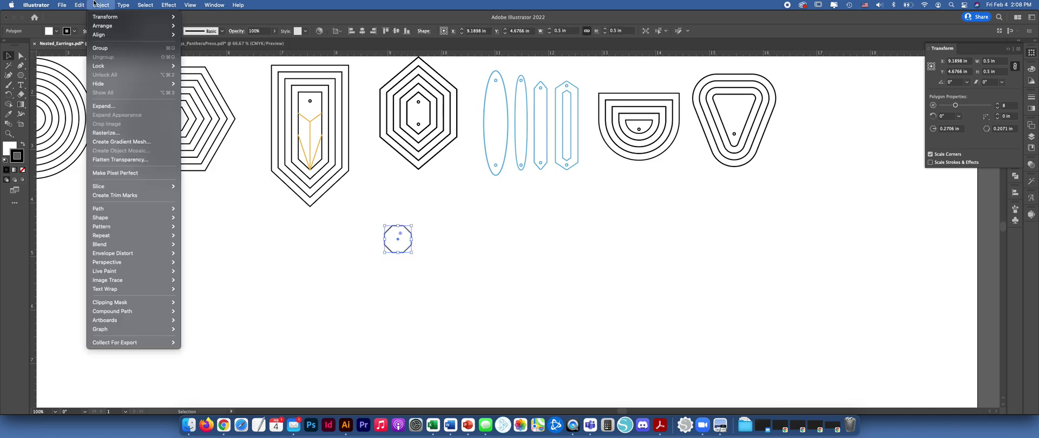
pyautogui.moveTo(145, 211)
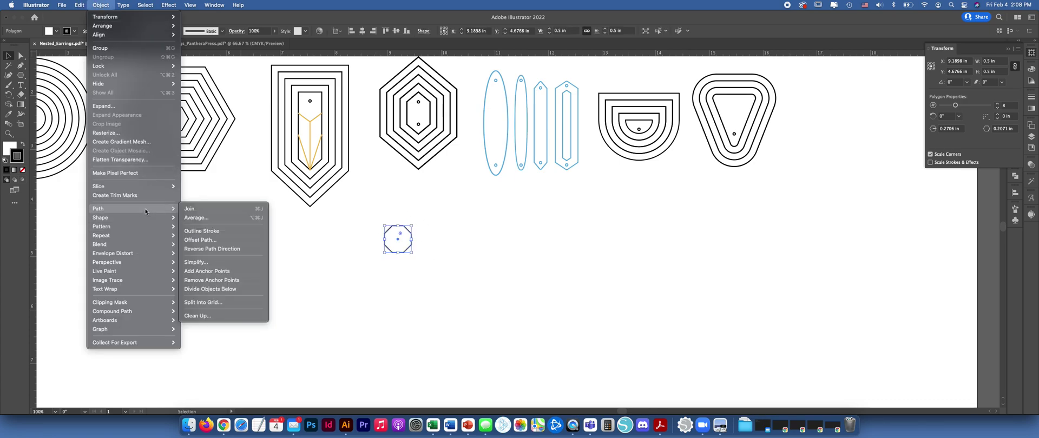
pyautogui.click(200, 240)
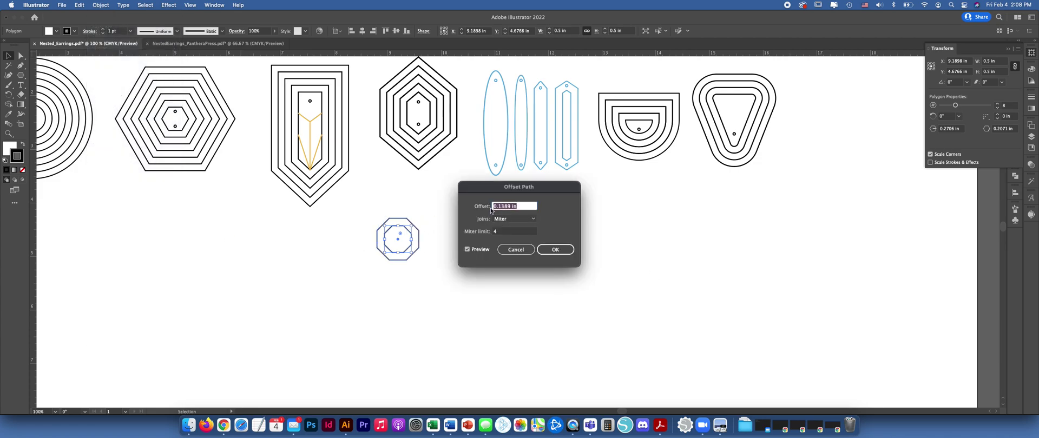
pyautogui.click(518, 219)
pyautogui.click(503, 236)
pyautogui.click(514, 223)
pyautogui.click(511, 227)
pyautogui.click(517, 220)
pyautogui.click(520, 245)
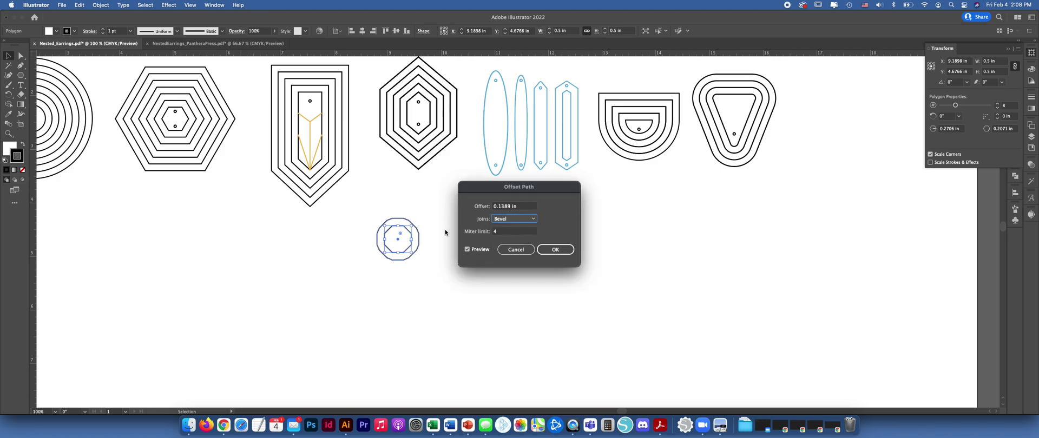
pyautogui.click(518, 221)
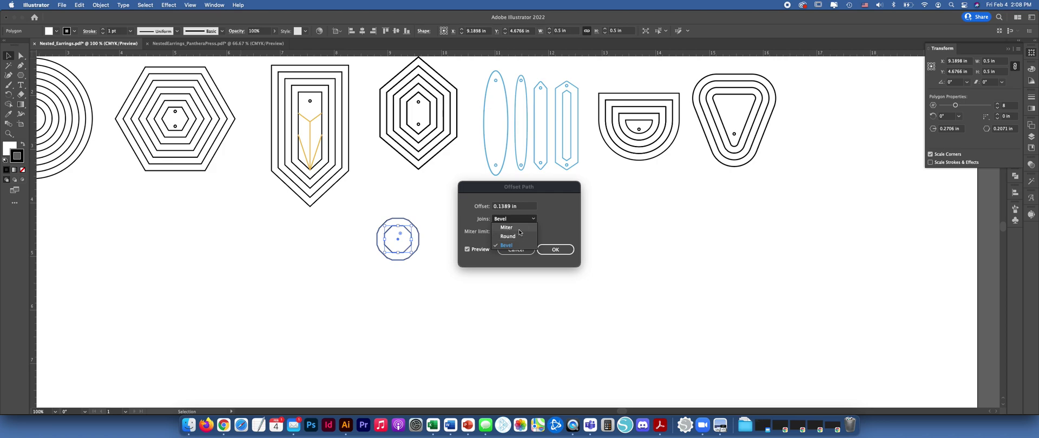
pyautogui.click(513, 228)
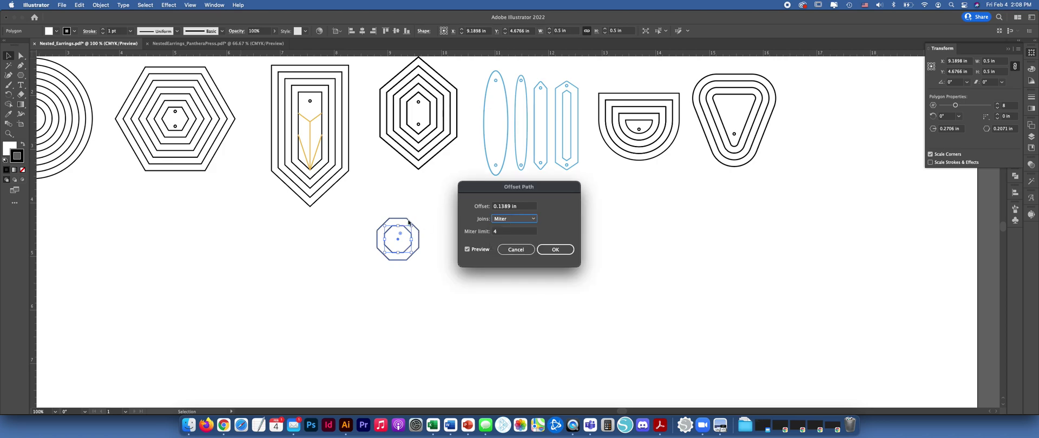
pyautogui.click(555, 250)
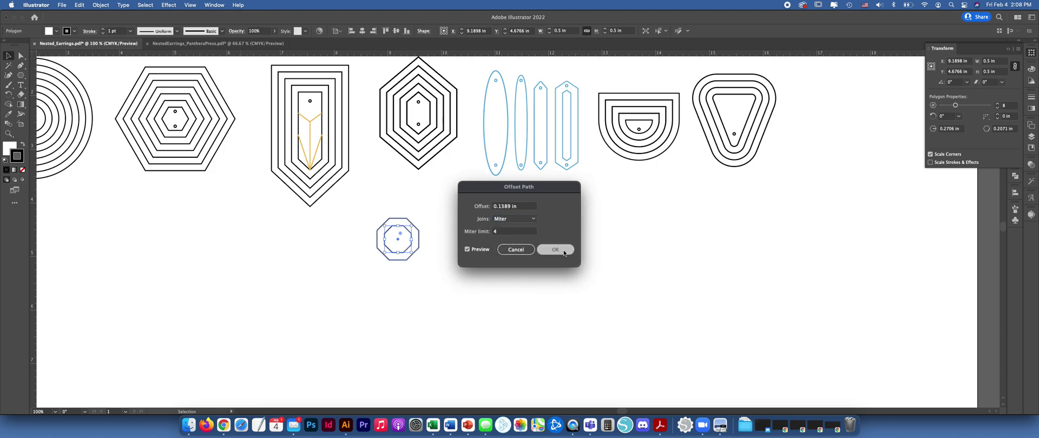
# Add a second offset octagon and move the three-octagon set beneath the hexagons.
pyautogui.click(106, 3)
pyautogui.moveTo(135, 209)
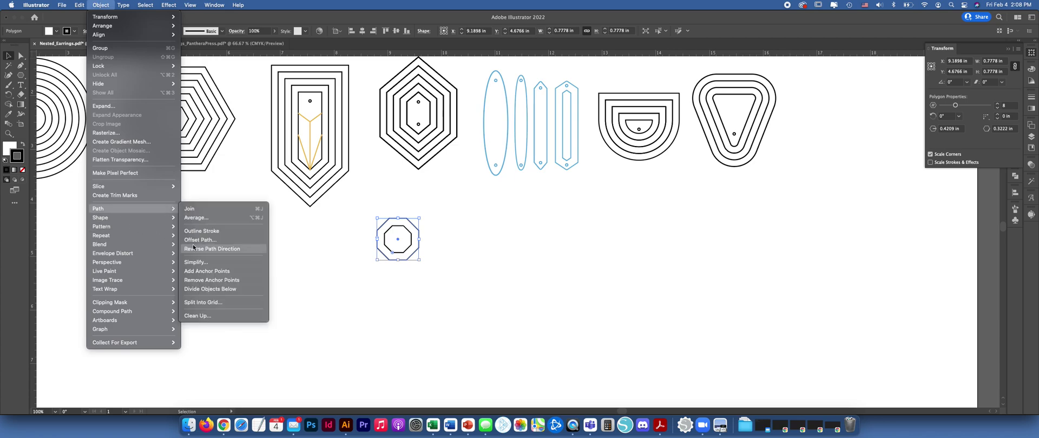
pyautogui.click(200, 239)
pyautogui.click(556, 250)
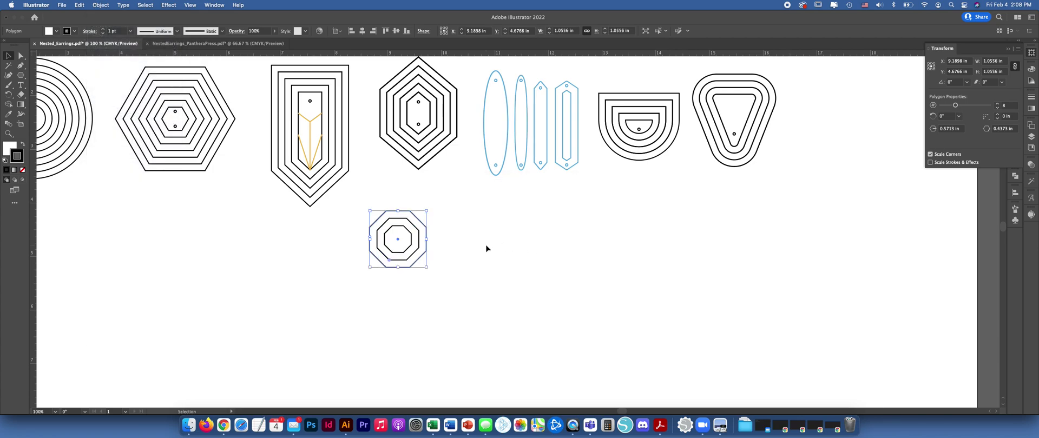
pyautogui.moveTo(486, 249); pyautogui.dragTo(190, 210)
pyautogui.click(262, 216)
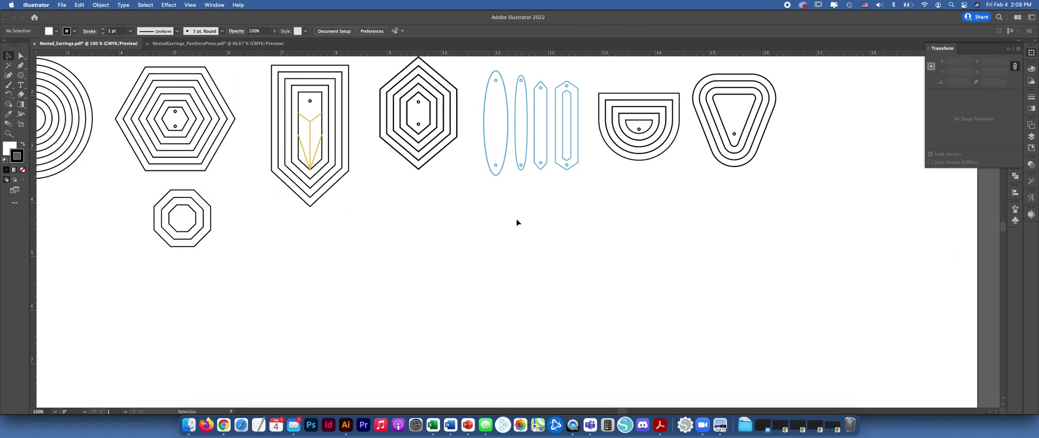
# Draw a trial tall ellipse below the blue ovals, then delete it.
pyautogui.click(505, 140)
pyautogui.click(20, 75)
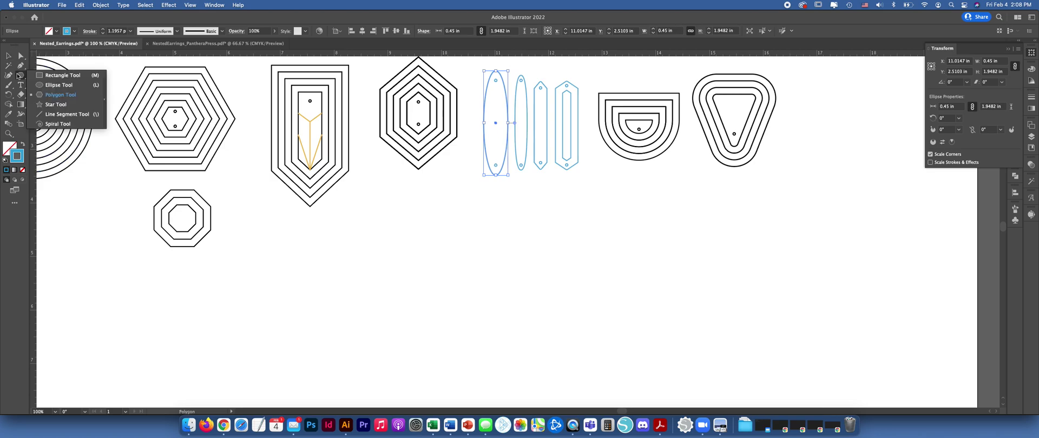
pyautogui.click(45, 86)
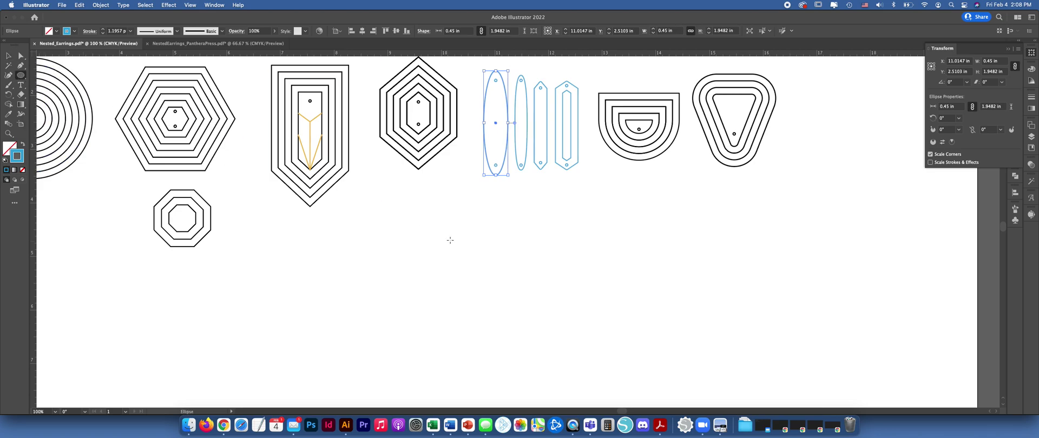
pyautogui.moveTo(480, 211); pyautogui.dragTo(505, 317)
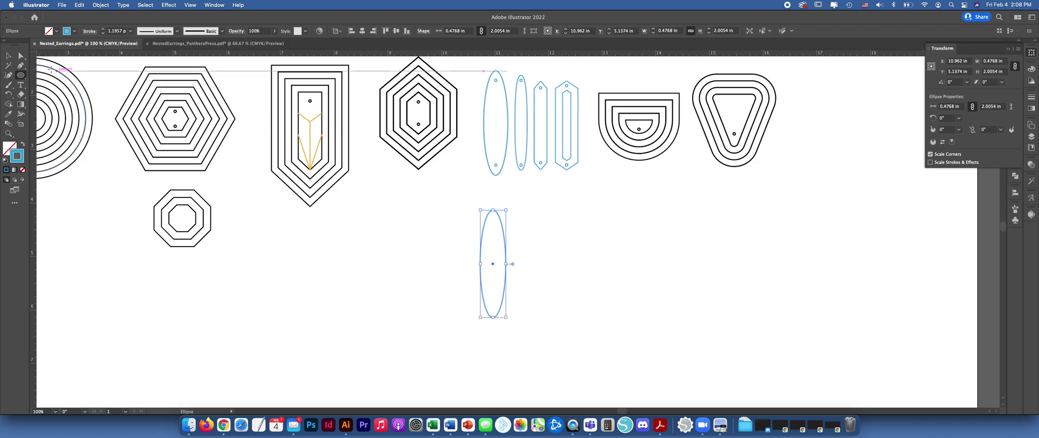
pyautogui.click(8, 55)
pyautogui.moveTo(556, 250); pyautogui.dragTo(440, 276)
pyautogui.press('Delete')
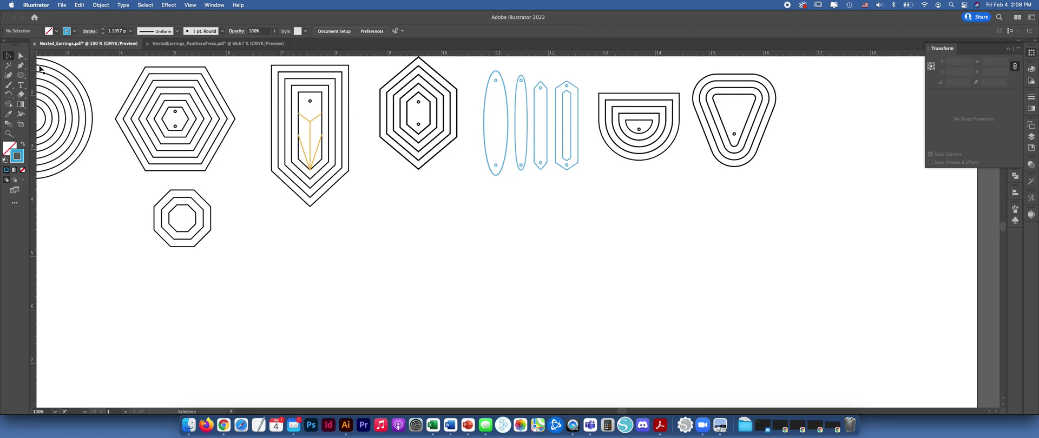
# Draw a 0.426 in × 1.9916 in rectangle below the blue ovals.
pyautogui.click(22, 75)
pyautogui.click(60, 76)
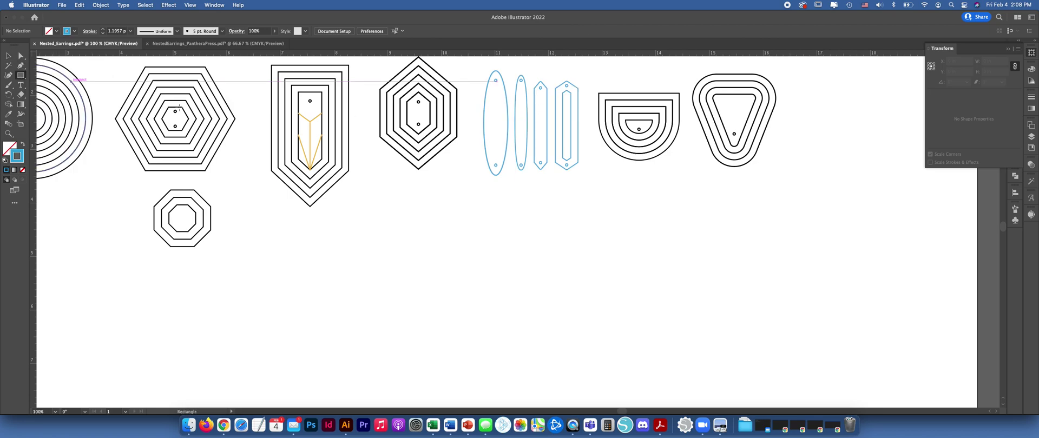
pyautogui.moveTo(496, 198); pyautogui.dragTo(520, 304)
# Add an anchor point at the middle of the rectangle's top edge.
pyautogui.click(21, 65)
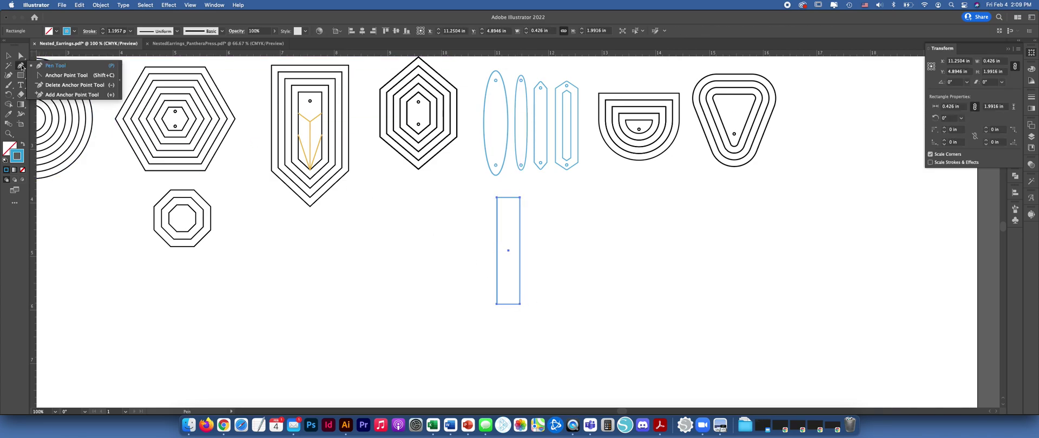
pyautogui.click(69, 95)
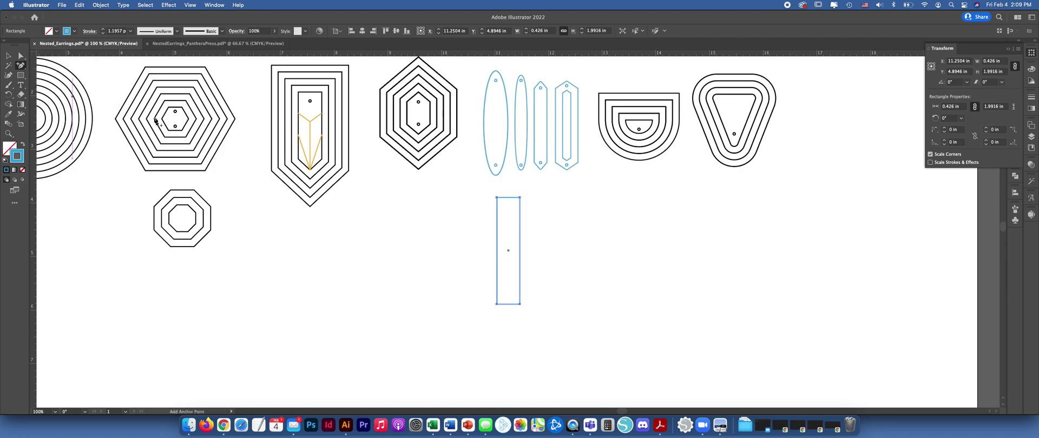
pyautogui.click(509, 198)
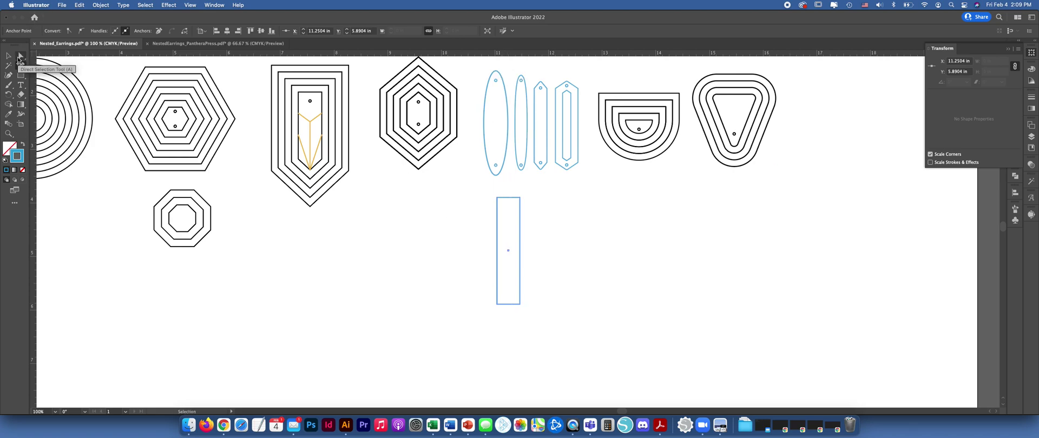
pyautogui.click(20, 56)
pyautogui.click(566, 201)
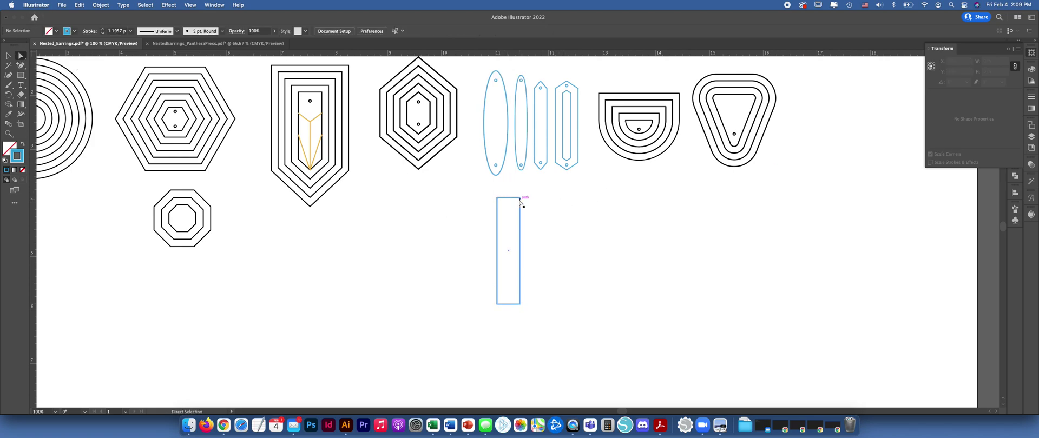
pyautogui.moveTo(520, 198); pyautogui.dragTo(530, 198)
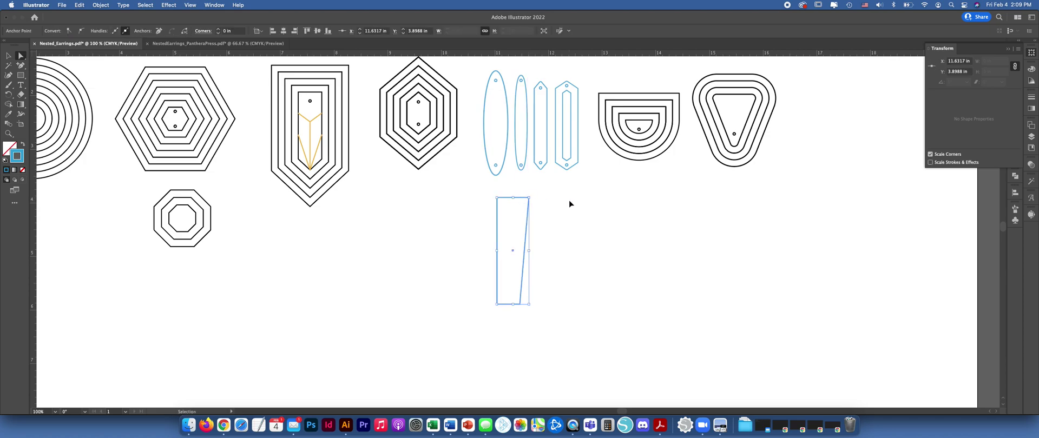
pyautogui.press('super+z')
# Nudge the top-middle point up and bottom-middle point down into pointed ends.
pyautogui.click(509, 199)
pyautogui.hotkey('shift', 'Up')
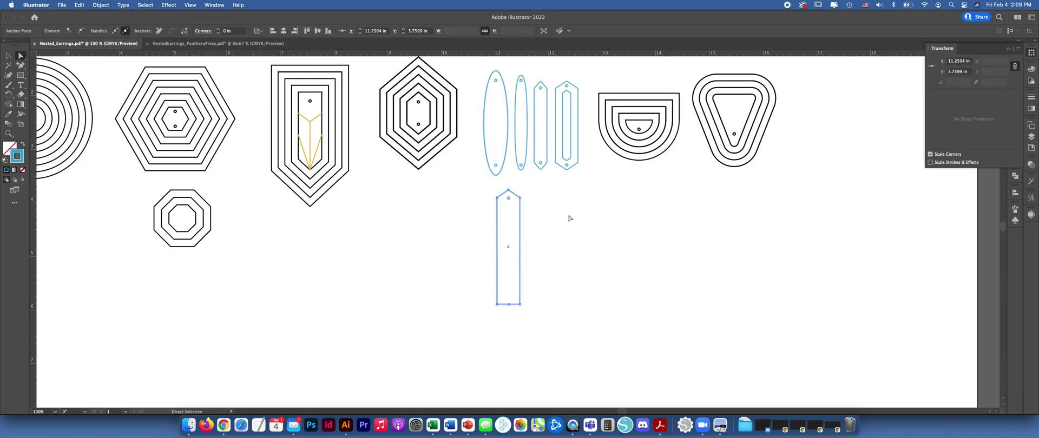
pyautogui.click(509, 308)
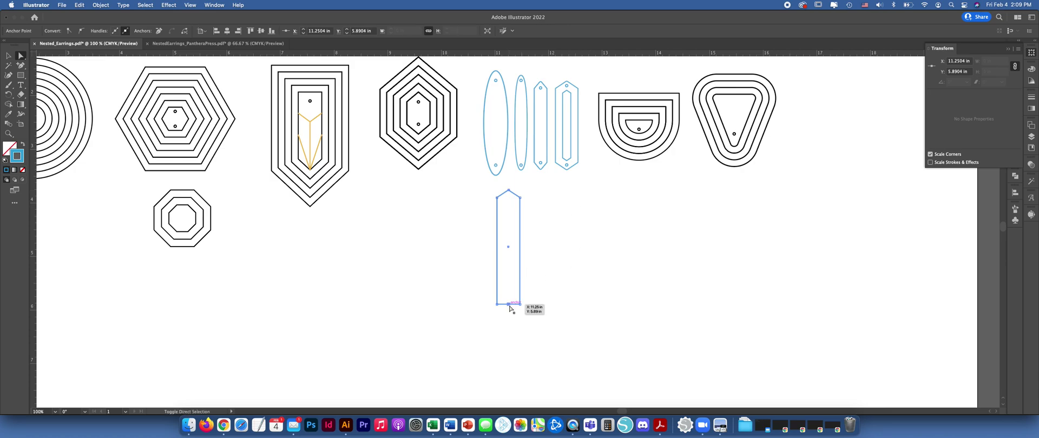
pyautogui.hotkey('shift', 'Down')
pyautogui.click(612, 258)
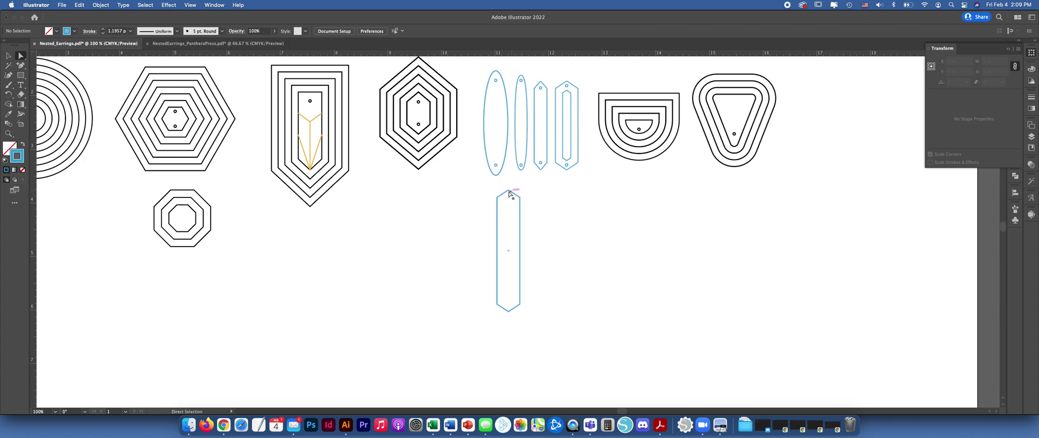
# Fine-tune the height of the elongated hexagon's top point.
pyautogui.click(509, 191)
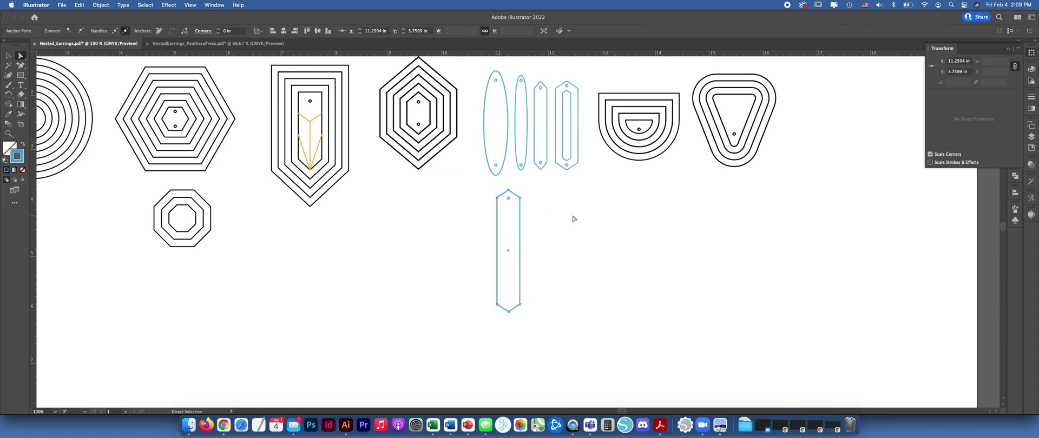
pyautogui.click(545, 296)
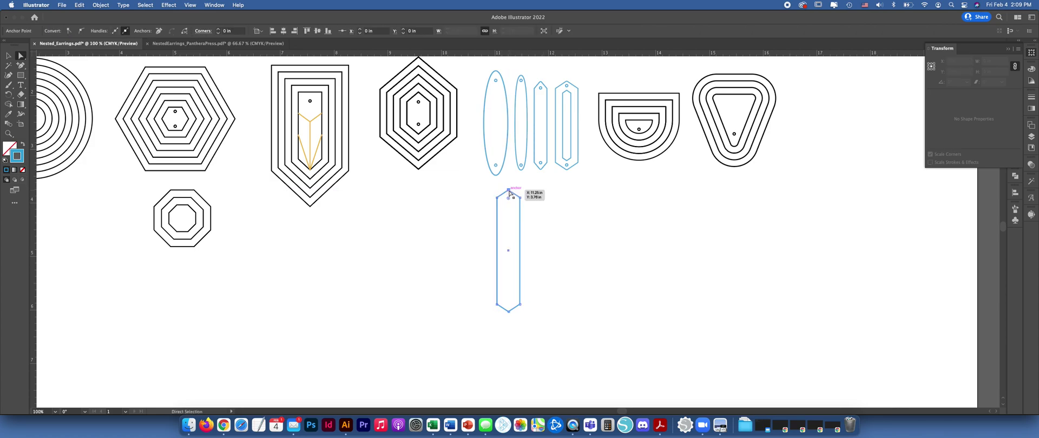
pyautogui.click(509, 190)
pyautogui.moveTo(509, 190); pyautogui.dragTo(509, 187)
pyautogui.press('v')
pyautogui.press('Down')
pyautogui.press('Down')
pyautogui.press('Down')
pyautogui.press('Down')
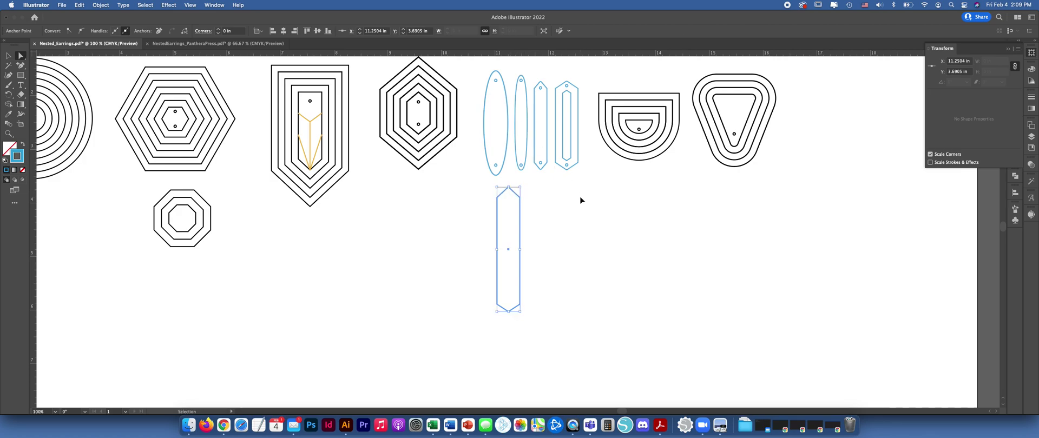
# Move the elongated hexagon lower and pull the fourth earring's inner polygon below the blue earrings.
pyautogui.click(579, 200)
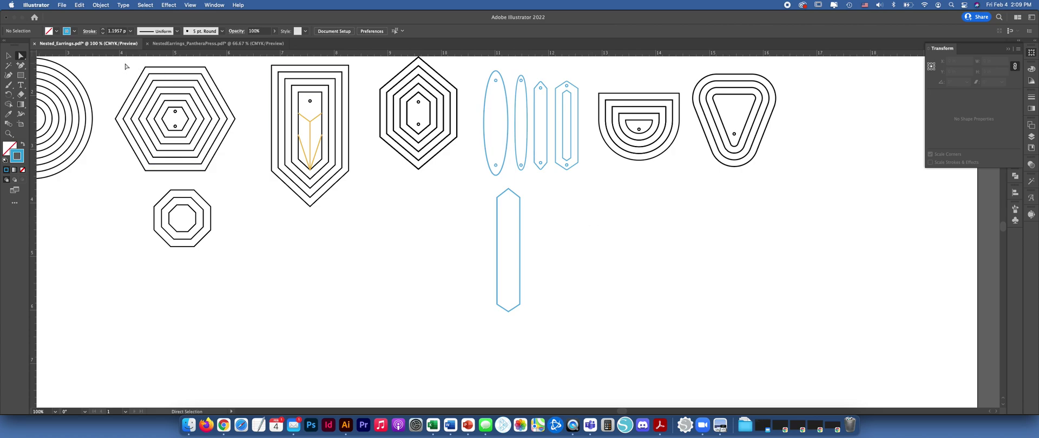
pyautogui.click(7, 55)
pyautogui.moveTo(521, 225); pyautogui.dragTo(525, 255)
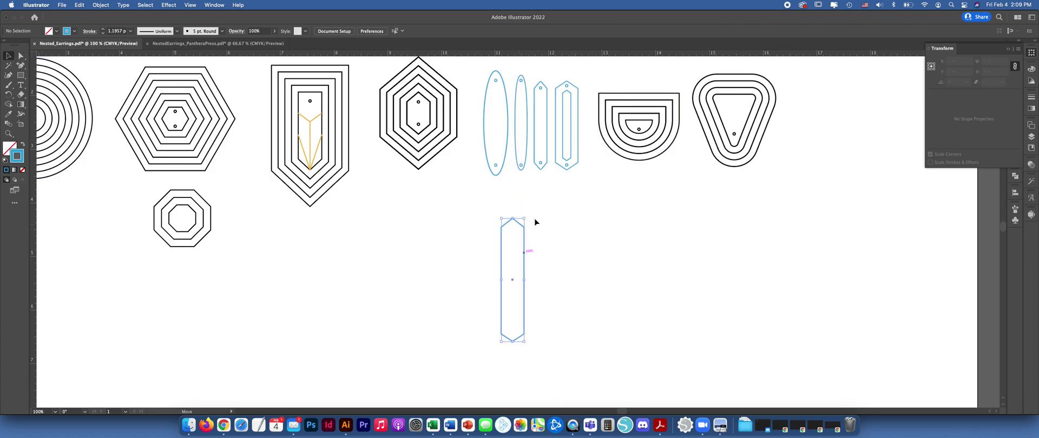
pyautogui.click(571, 140)
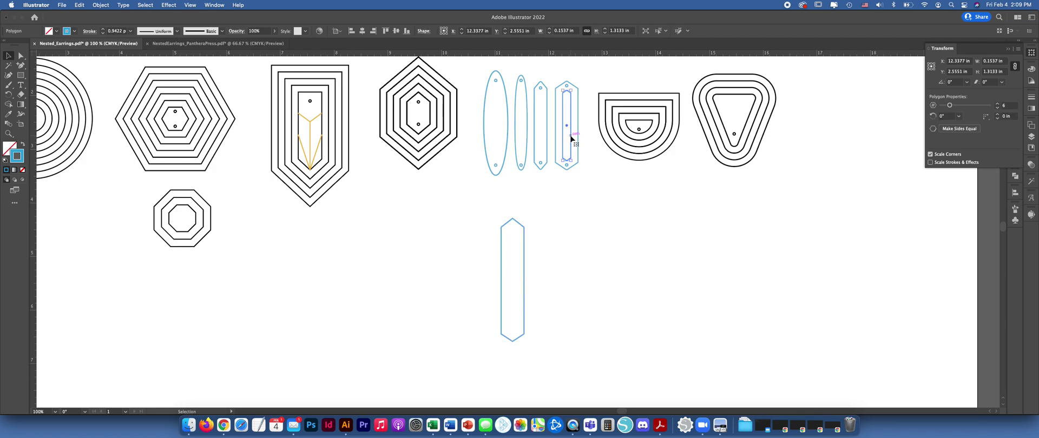
pyautogui.moveTo(570, 140); pyautogui.dragTo(572, 305)
# Apply Offset Path to the moved small polygon.
pyautogui.moveTo(592, 228); pyautogui.dragTo(553, 335)
pyautogui.click(101, 5)
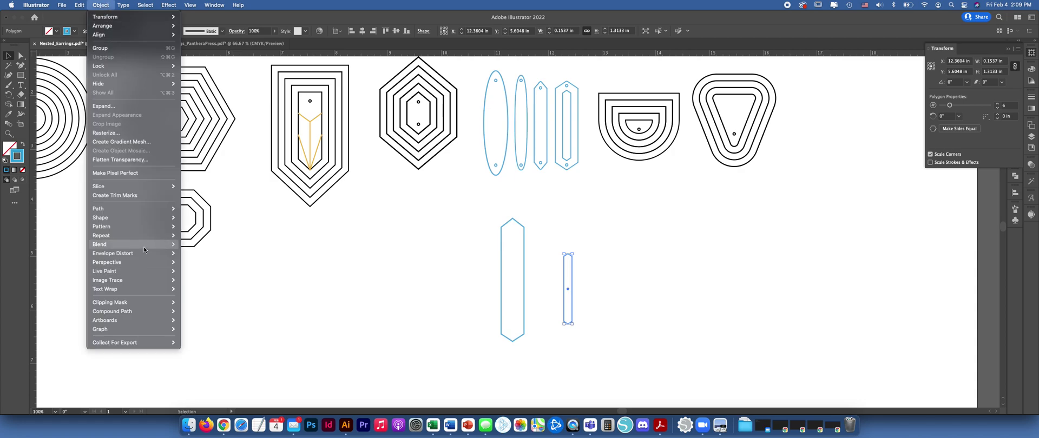
pyautogui.moveTo(135, 208)
pyautogui.click(208, 238)
pyautogui.click(555, 249)
# Marquee-select the two test shapes below the earrings and delete them.
pyautogui.click(626, 264)
pyautogui.moveTo(594, 257); pyautogui.dragTo(480, 290)
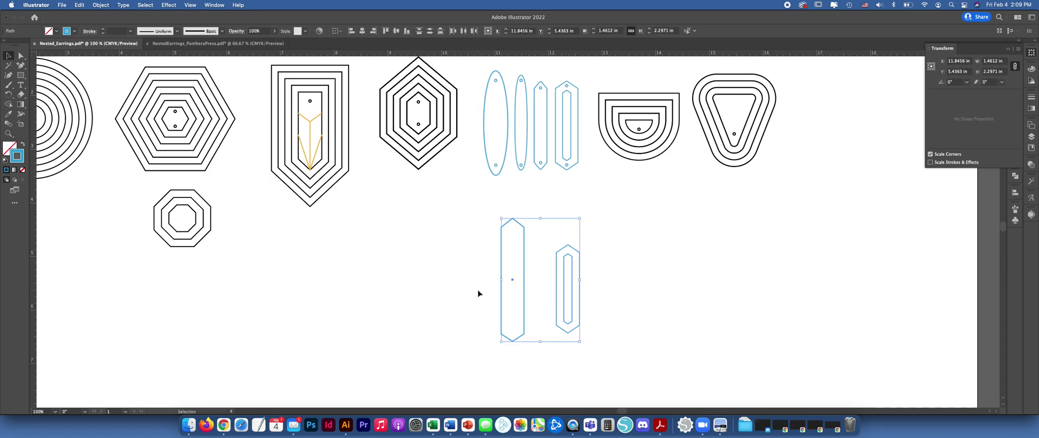
pyautogui.press('Delete')
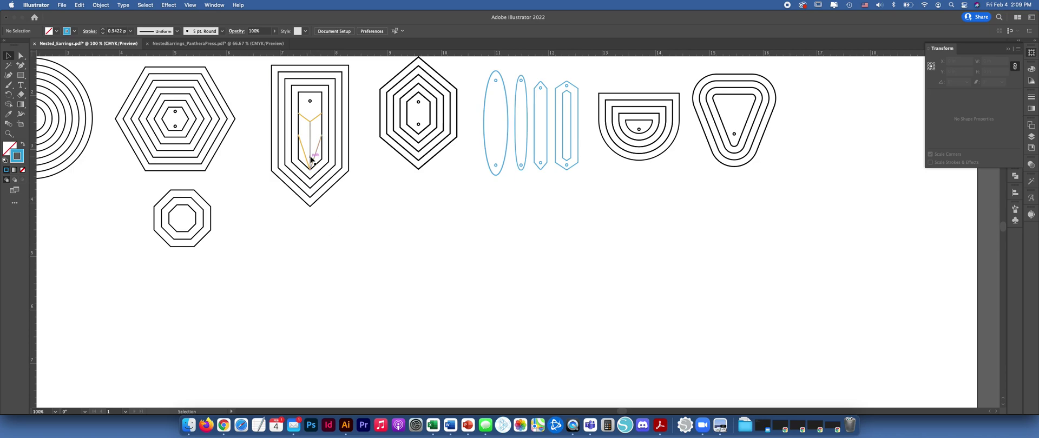
pyautogui.moveTo(309, 238); pyautogui.dragTo(407, 250)
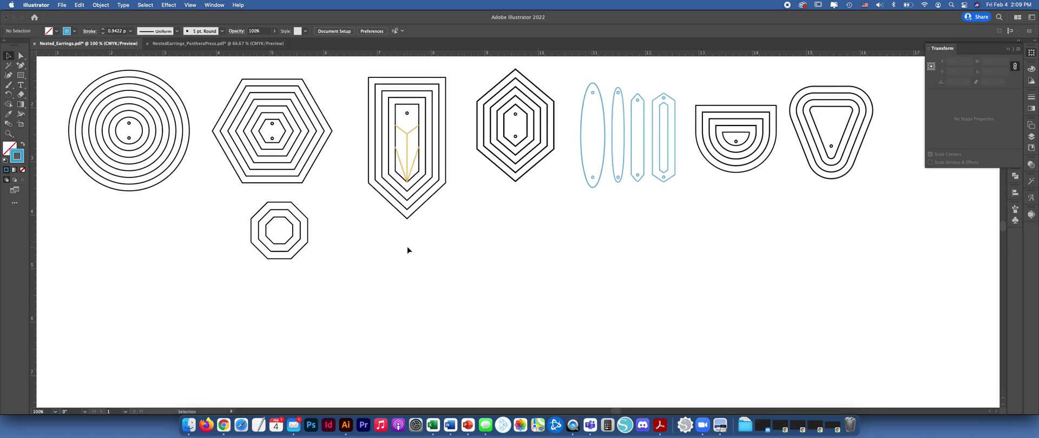
pyautogui.click(418, 131)
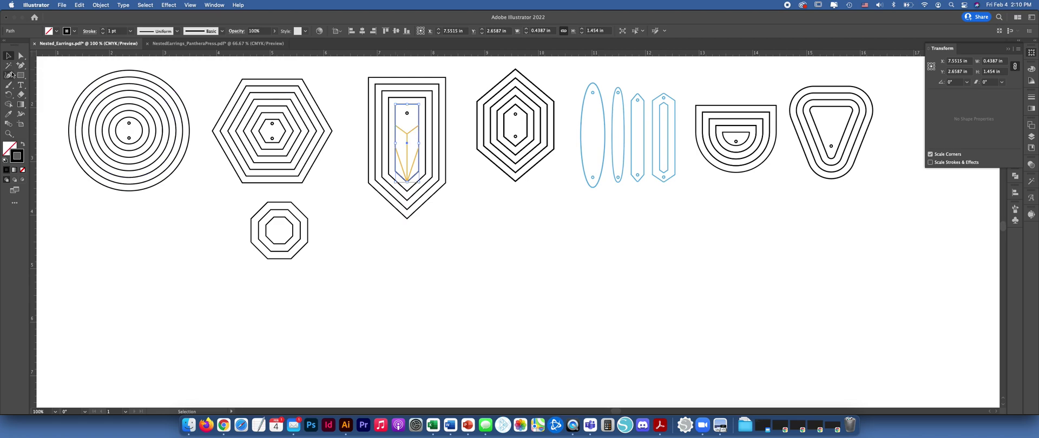
pyautogui.click(21, 75)
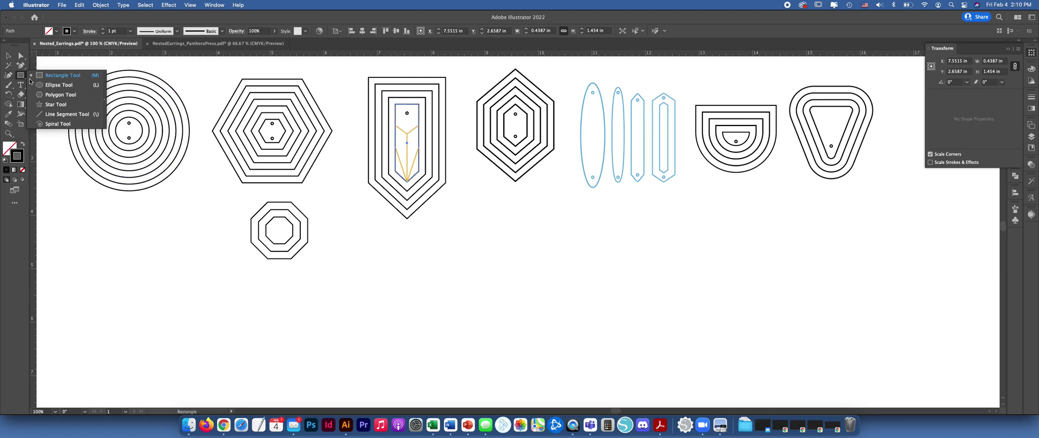
pyautogui.click(15, 56)
pyautogui.click(570, 260)
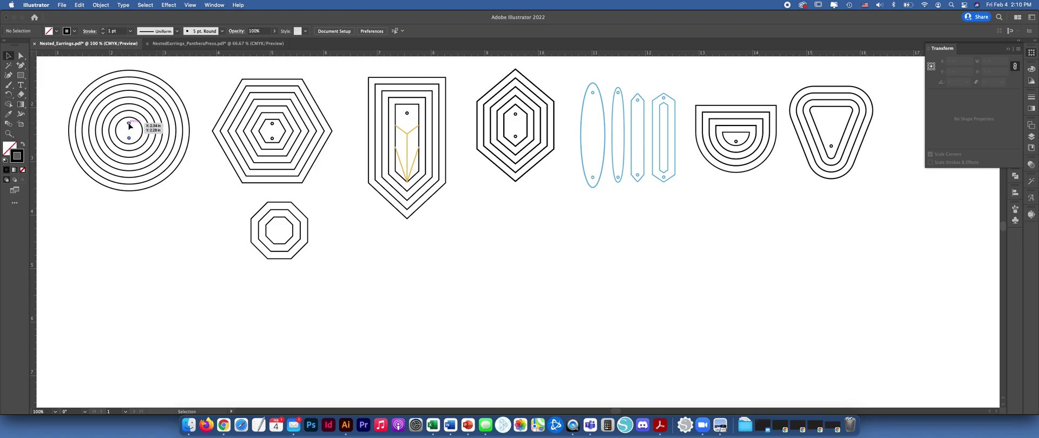
pyautogui.click(129, 124)
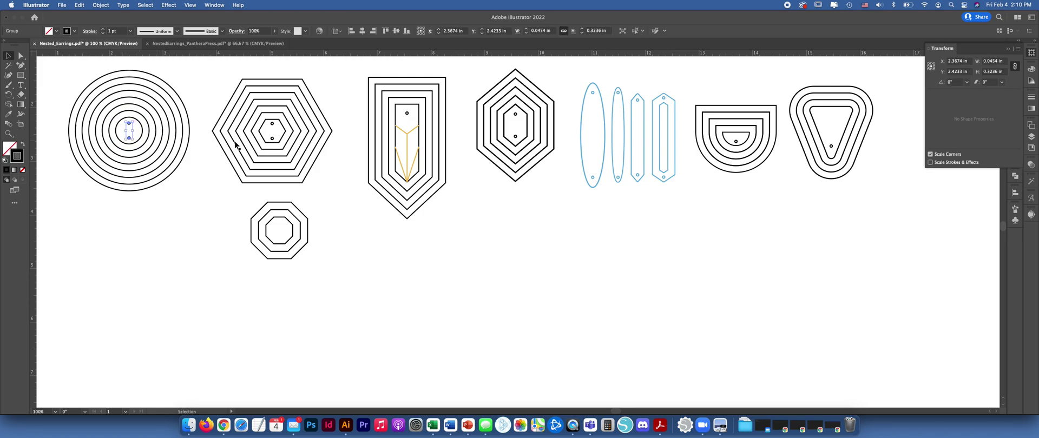
pyautogui.click(272, 129)
pyautogui.click(319, 209)
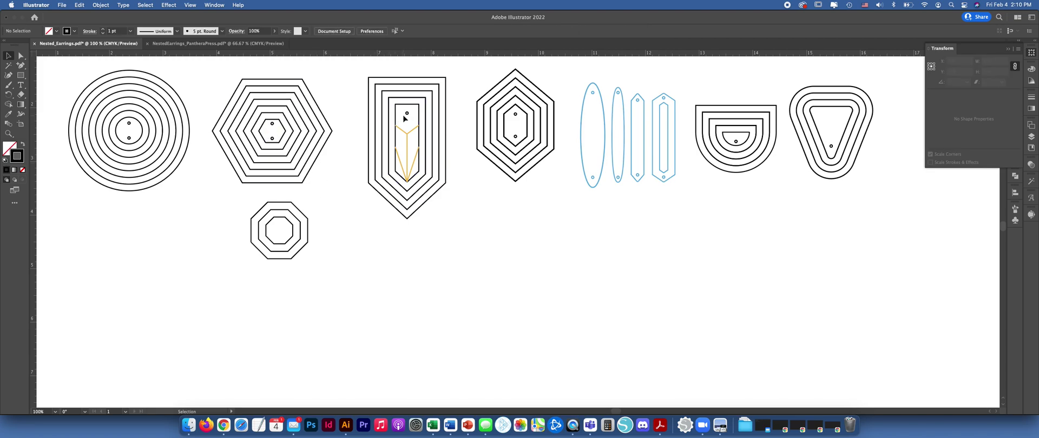
pyautogui.click(407, 114)
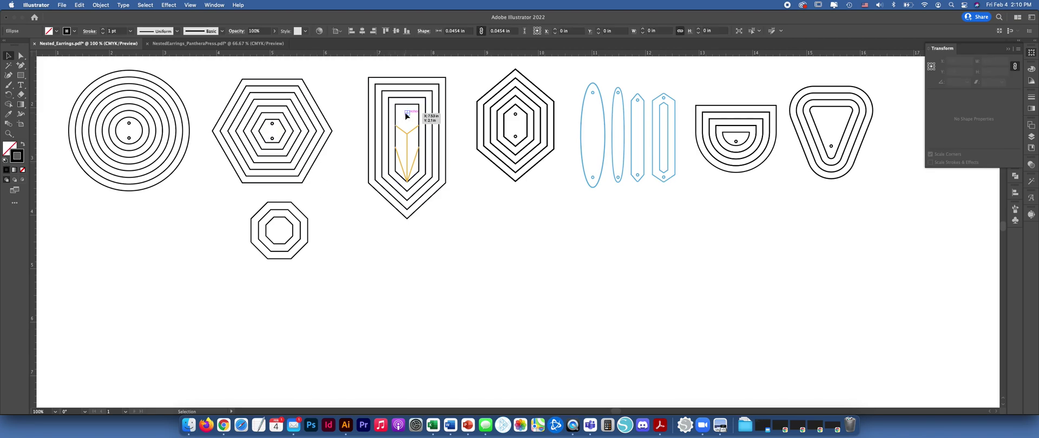
pyautogui.click(663, 31)
pyautogui.press('BackSpace')
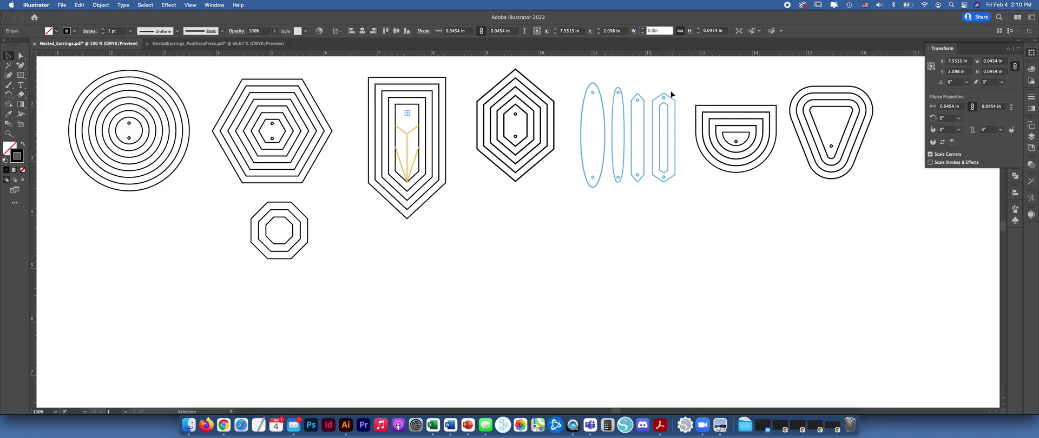
pyautogui.click(589, 230)
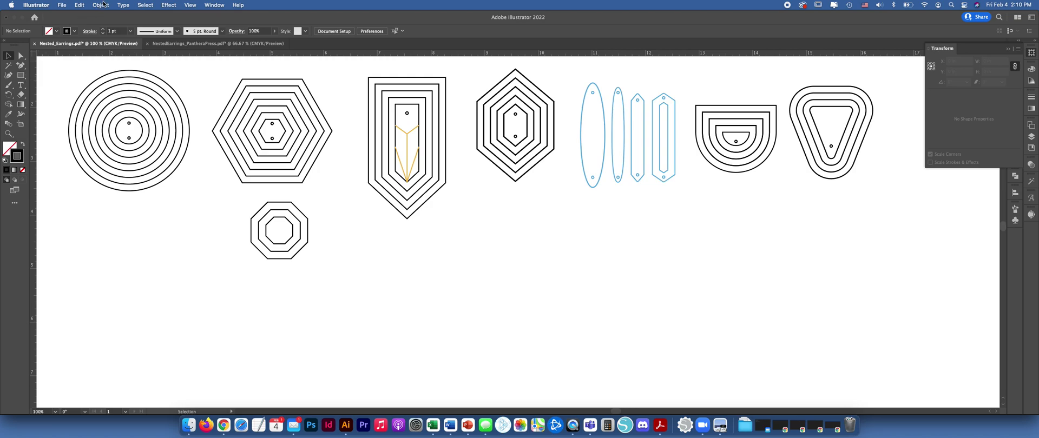
pyautogui.click(102, 5)
pyautogui.moveTo(116, 208)
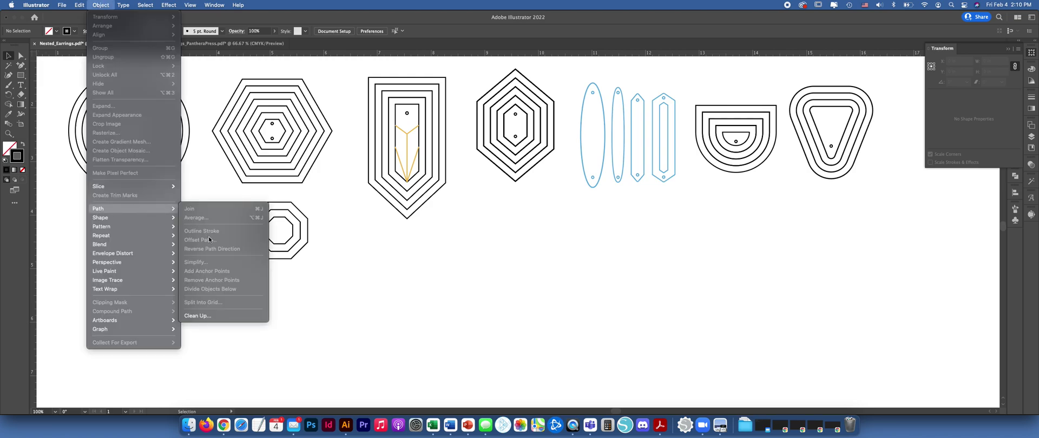
pyautogui.click(416, 108)
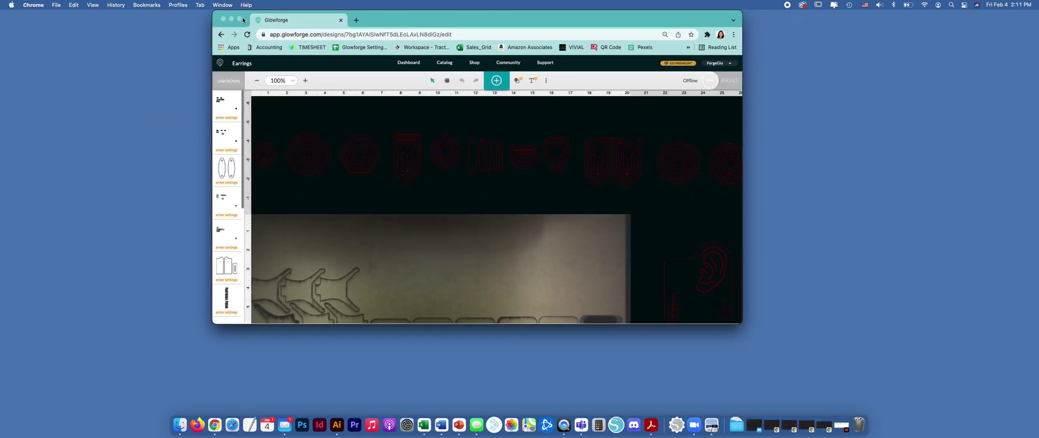
# Make the Glowforge window full-screen and pan the Earrings canvas to show the bed camera image.
pyautogui.click(241, 20)
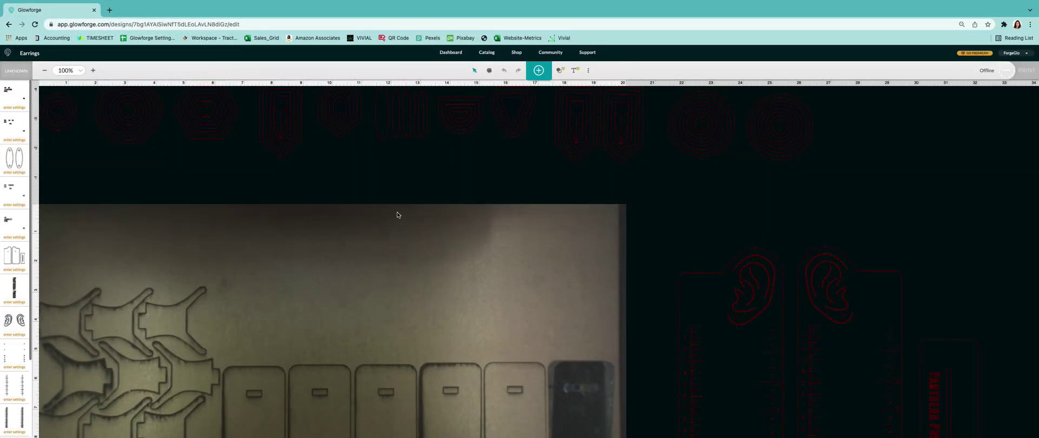
pyautogui.moveTo(395, 215); pyautogui.dragTo(497, 215)
pyautogui.scroll(-8, 498, 215)
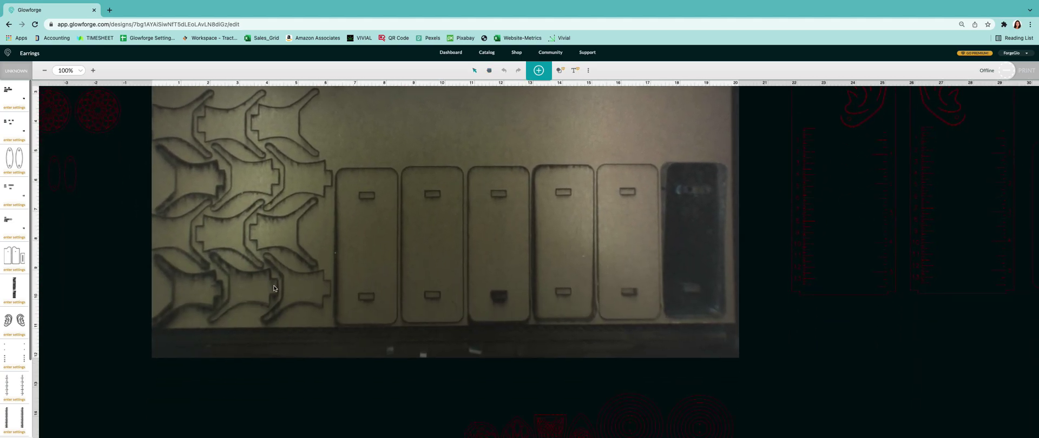
pyautogui.hscroll(-3, 446, 124)
pyautogui.scroll(2, 446, 124)
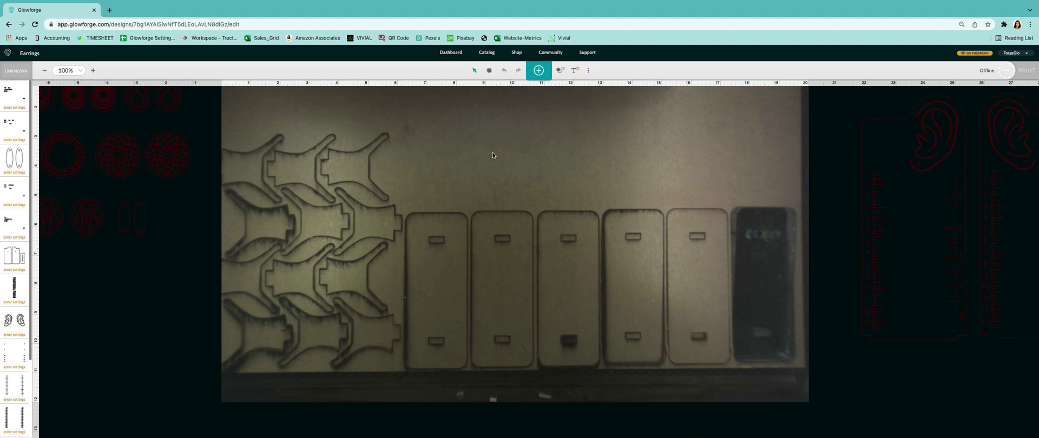
pyautogui.hscroll(3, 493, 154)
pyautogui.scroll(2, 493, 154)
pyautogui.scroll(5, 436, 234)
# Duplicate the concentric-circle design and drag the copy onto the scrap acrylic.
pyautogui.click(292, 163)
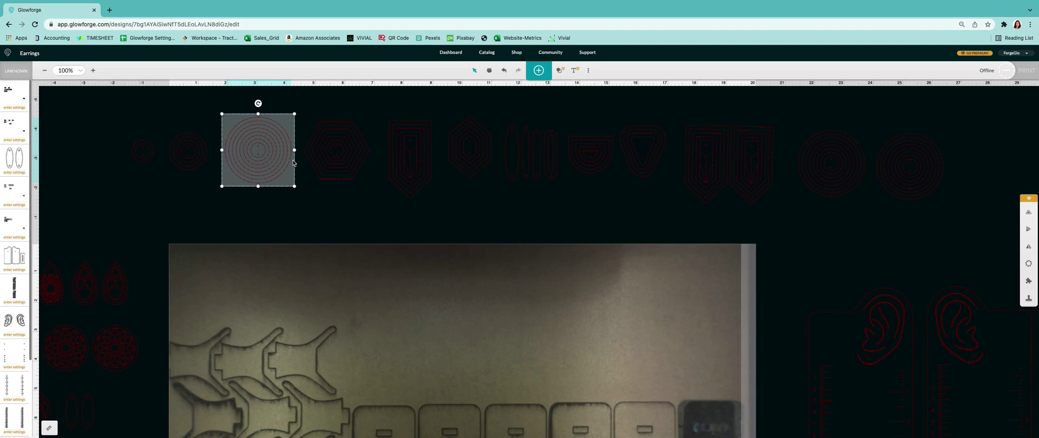
pyautogui.press('super+d')
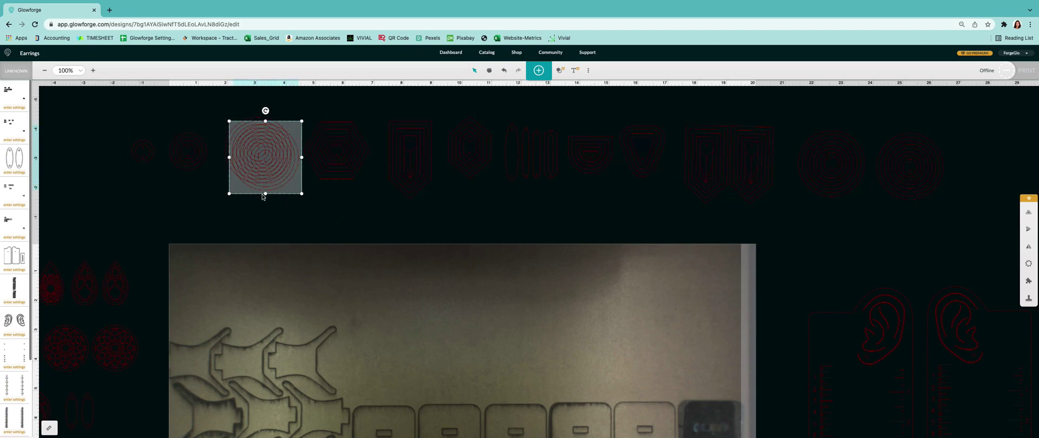
pyautogui.moveTo(280, 192); pyautogui.dragTo(368, 228)
pyautogui.moveTo(358, 178); pyautogui.dragTo(336, 251)
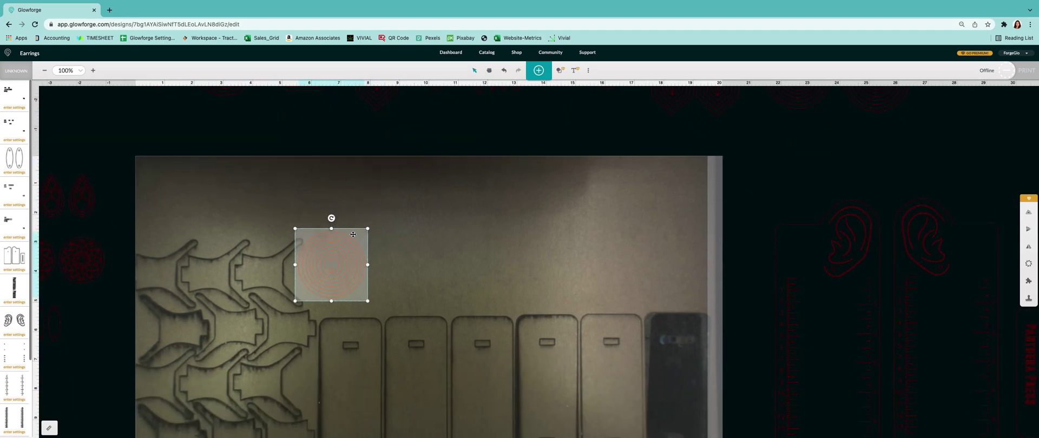
pyautogui.moveTo(368, 228)
pyautogui.mouseDown()
pyautogui.moveTo(327, 265)
pyautogui.moveTo(393, 240)
pyautogui.moveTo(363, 225)
pyautogui.mouseUp()
pyautogui.scroll(3, 348, 202)
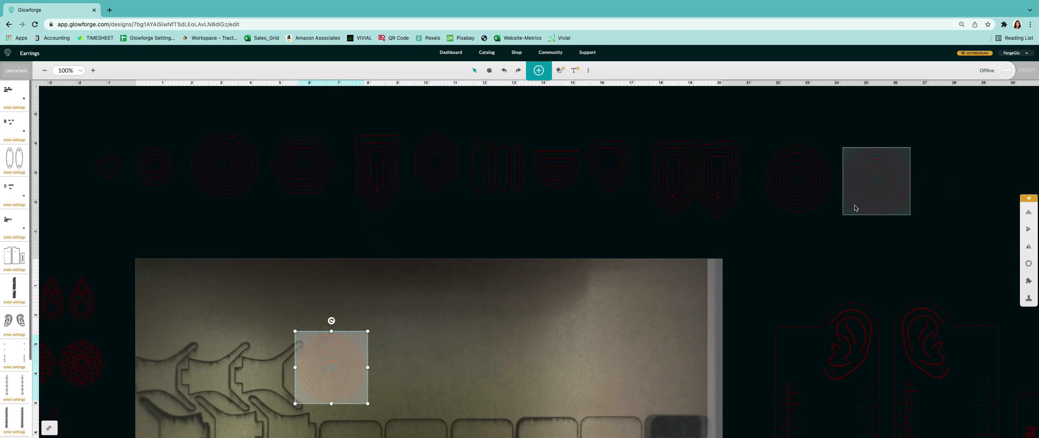
pyautogui.scroll(-1, 629, 252)
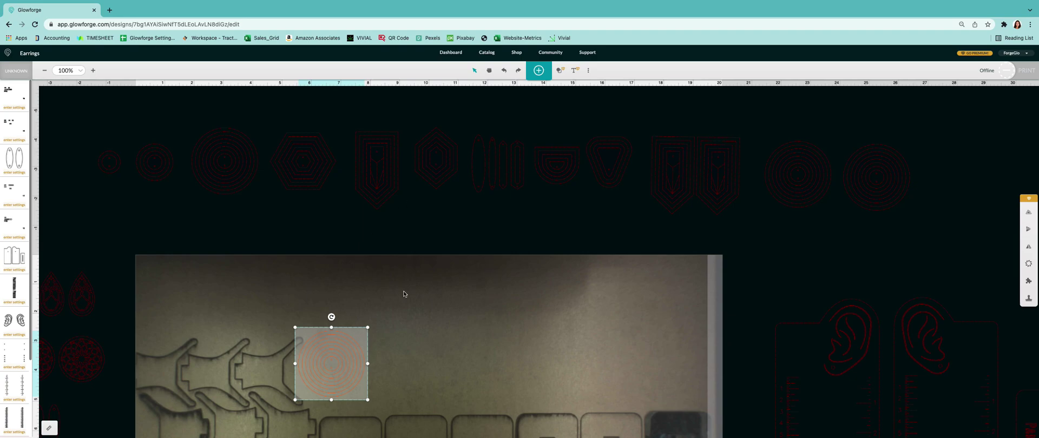
# Nudge the circle design into the uncut gap, then undo a trial shrink with Cmd+Z.
pyautogui.click(417, 304)
pyautogui.scroll(-5, 413, 246)
pyautogui.moveTo(436, 233); pyautogui.dragTo(444, 228)
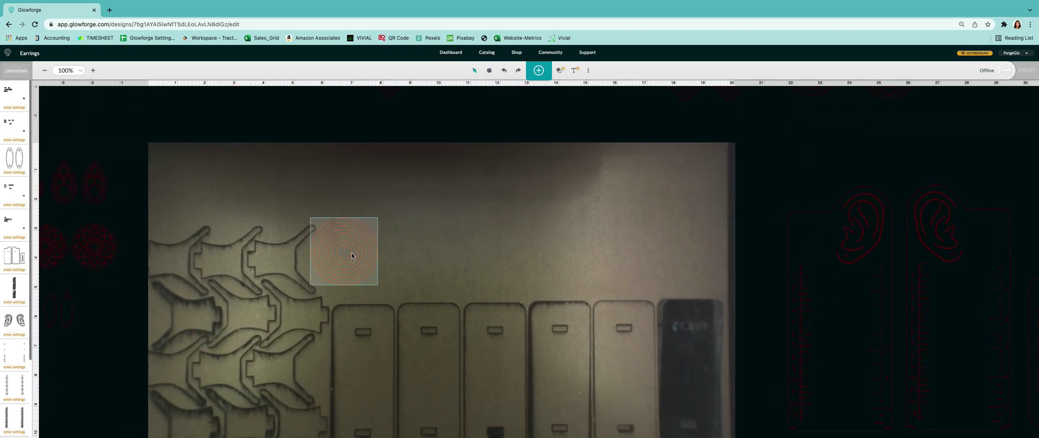
pyautogui.click(366, 253)
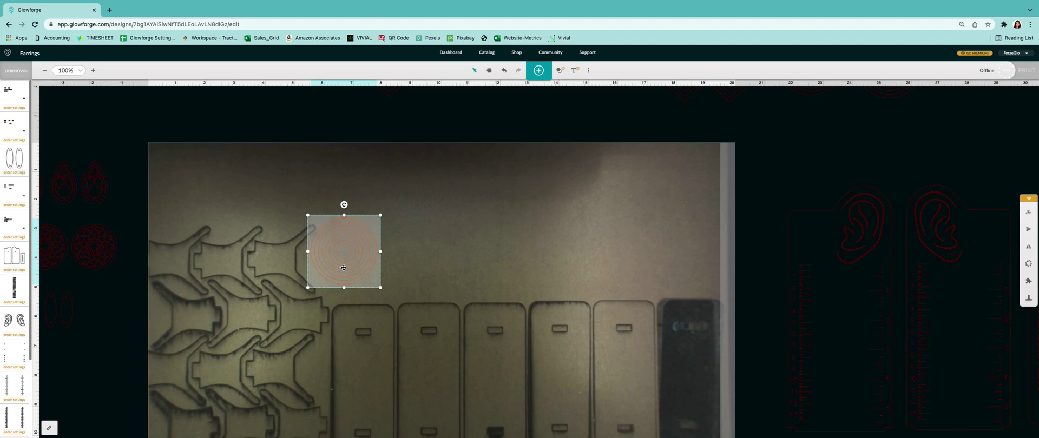
pyautogui.moveTo(344, 268); pyautogui.dragTo(334, 276)
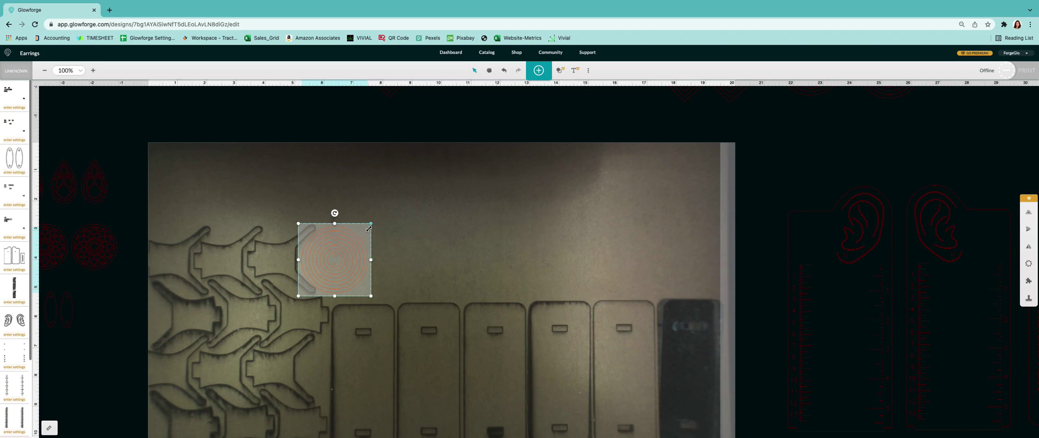
pyautogui.moveTo(369, 228); pyautogui.dragTo(345, 255)
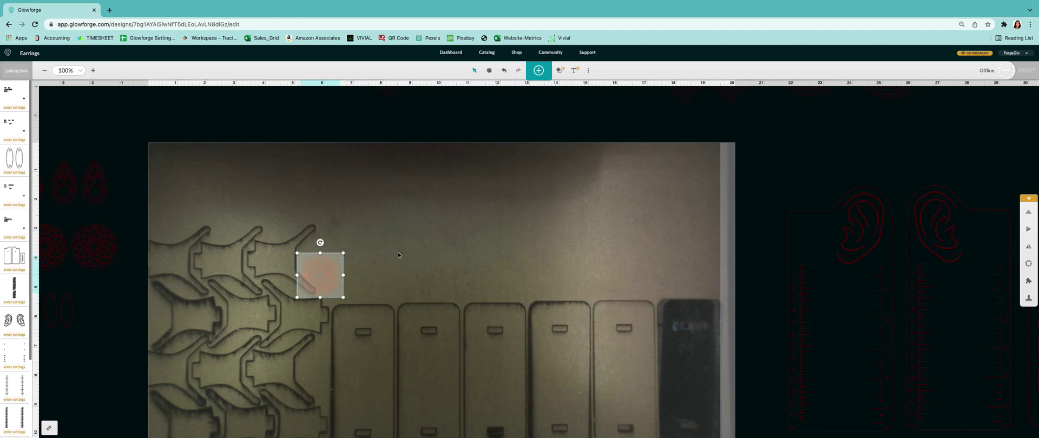
pyautogui.hotkey('ctrl', 'z')
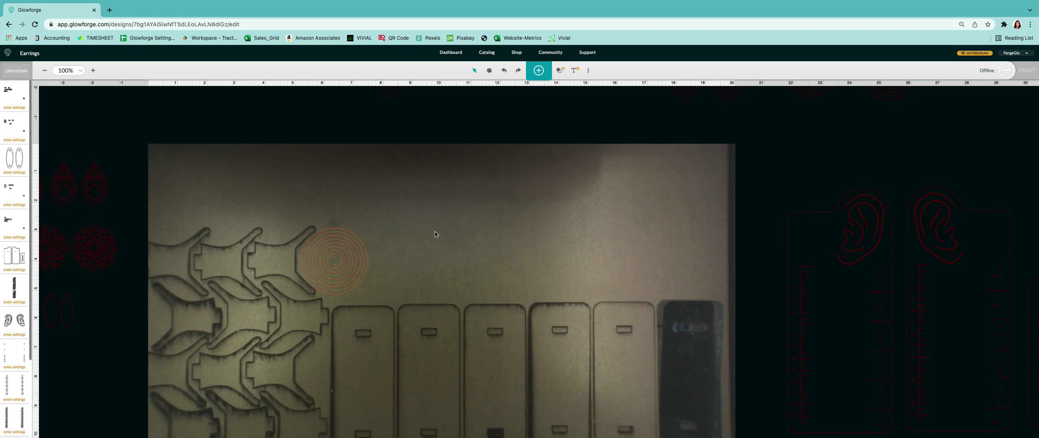
pyautogui.scroll(3, 428, 241)
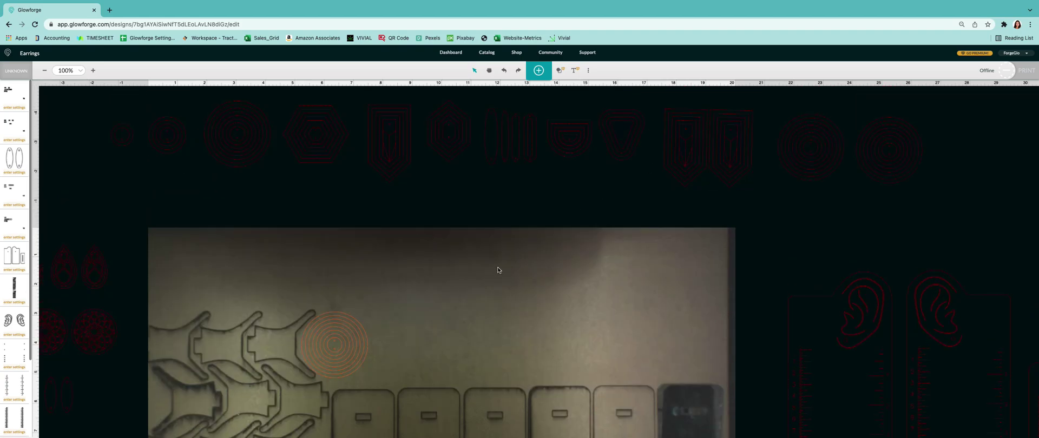
# Ungroup the concentric-circle design on the scrap from its right-click menu.
pyautogui.moveTo(437, 340); pyautogui.dragTo(439, 204)
pyautogui.click(338, 214)
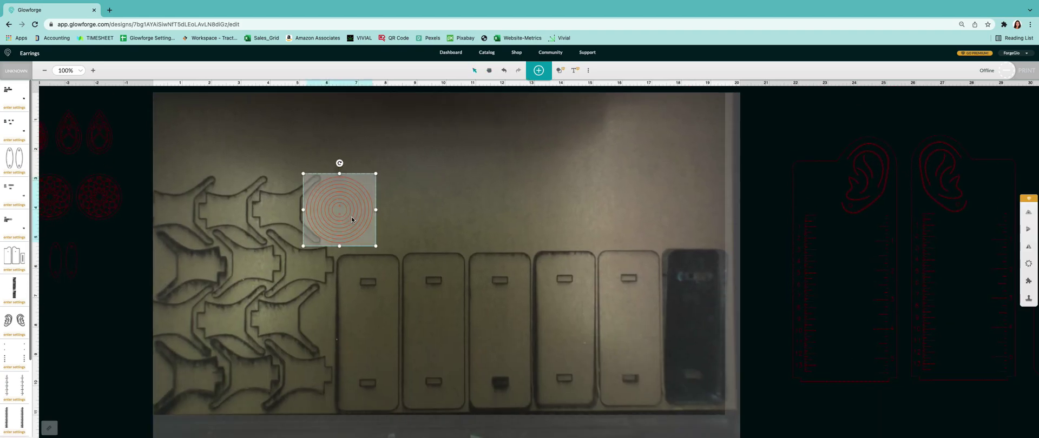
pyautogui.rightClick(354, 217)
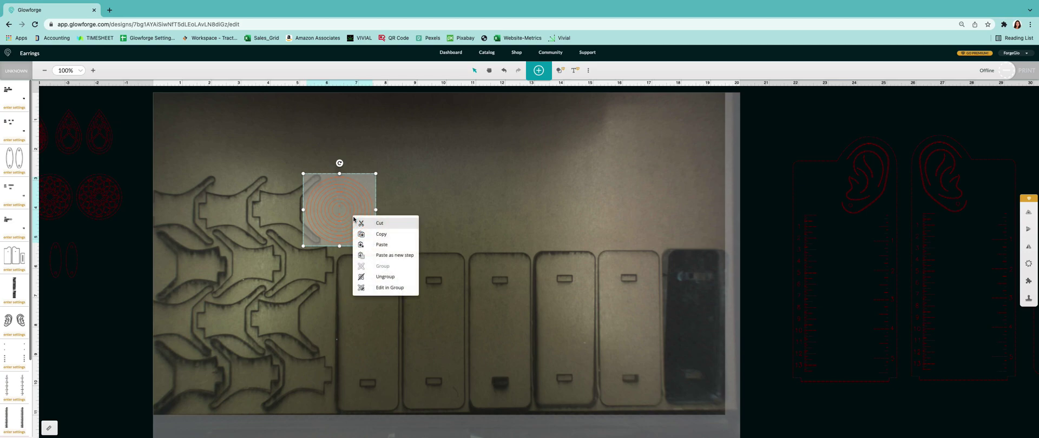
pyautogui.click(391, 277)
# Select and deselect the ungrouped design repeatedly to check its separate pieces.
pyautogui.click(386, 224)
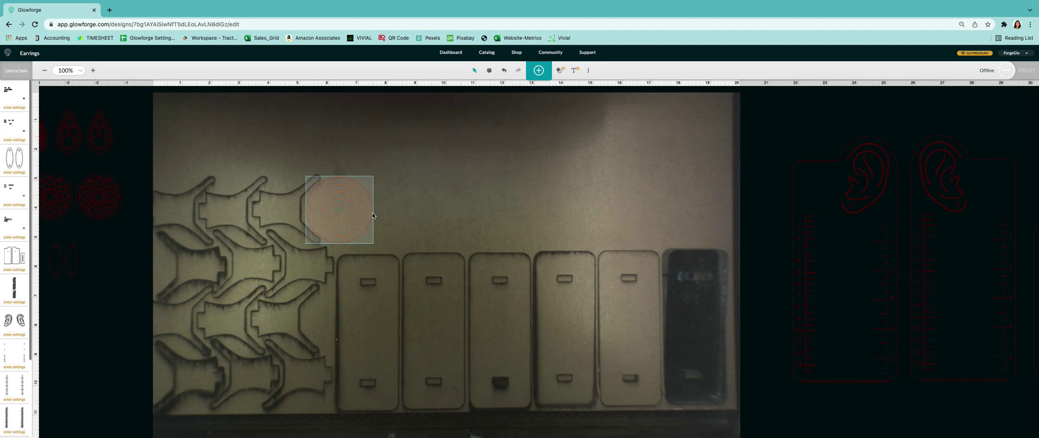
pyautogui.click(372, 216)
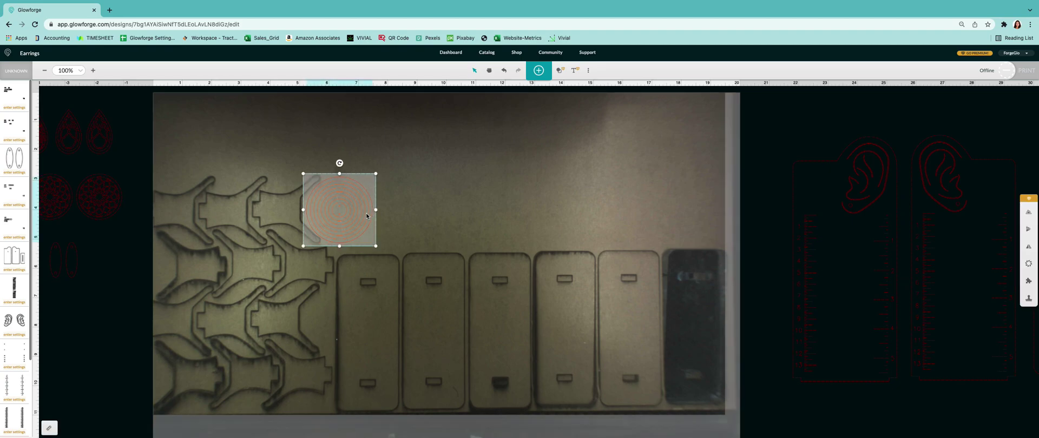
pyautogui.click(395, 225)
pyautogui.click(370, 219)
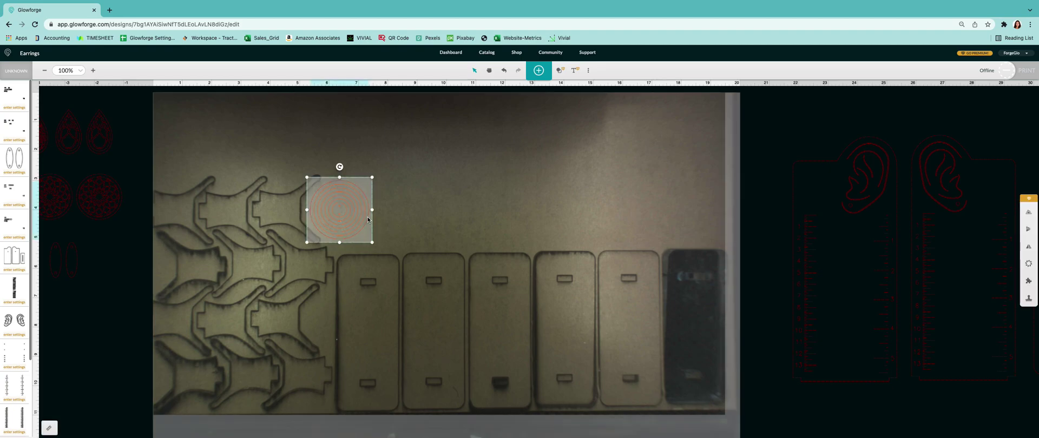
pyautogui.click(367, 220)
pyautogui.click(367, 220)
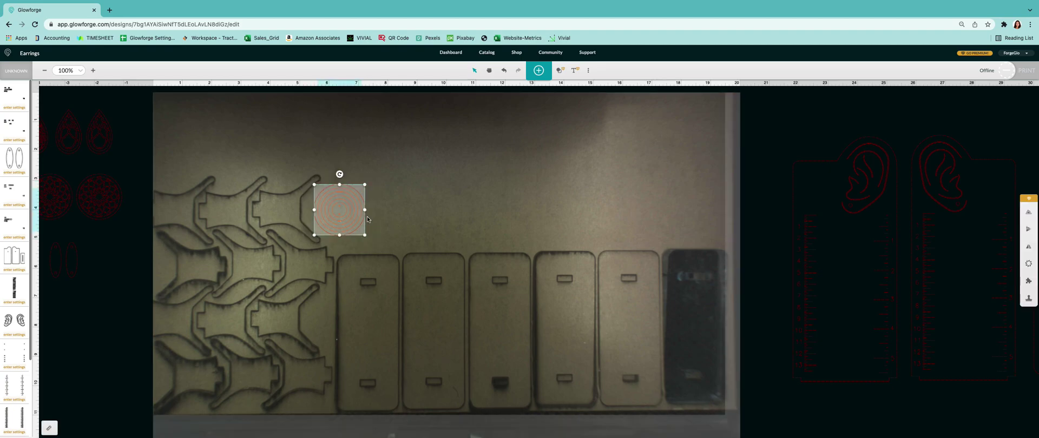
pyautogui.click(381, 216)
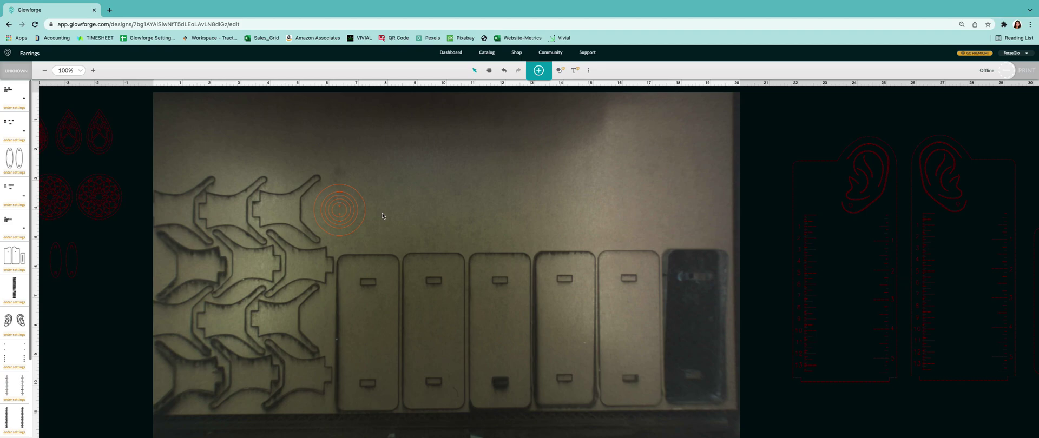
pyautogui.click(361, 211)
pyautogui.click(366, 208)
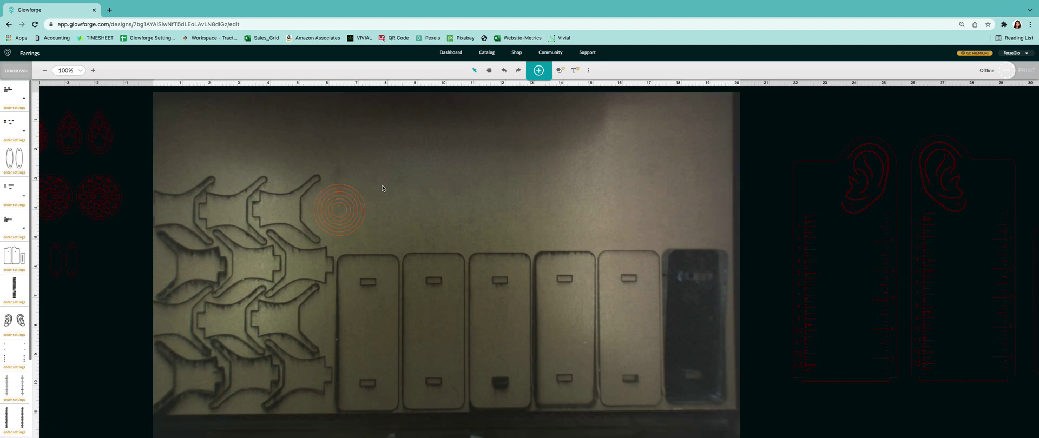
pyautogui.click(366, 209)
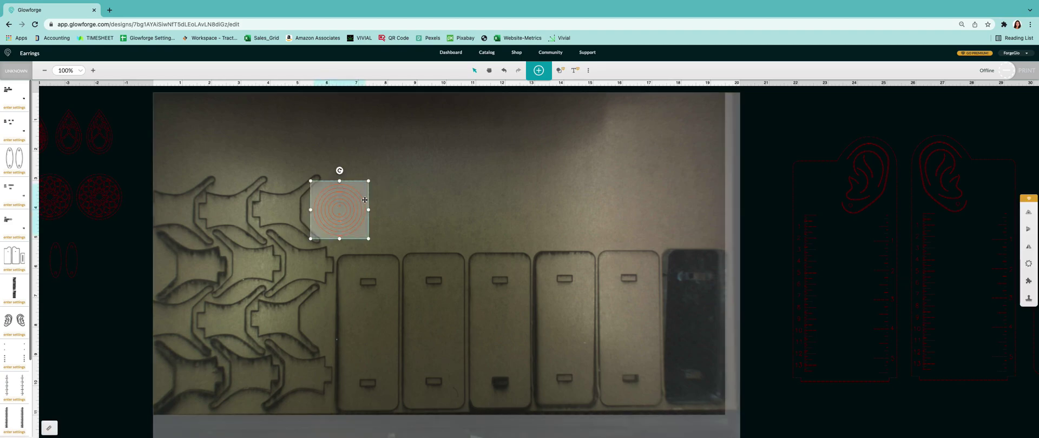
pyautogui.click(363, 196)
pyautogui.click(361, 196)
pyautogui.click(361, 197)
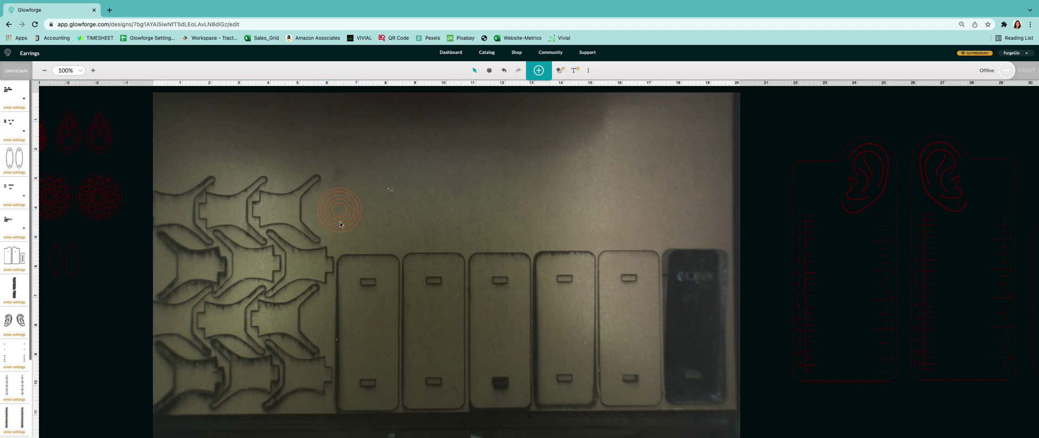
# Pull the top copy off the stacked earrings and set it just below-right of the first.
pyautogui.moveTo(340, 215); pyautogui.dragTo(325, 215)
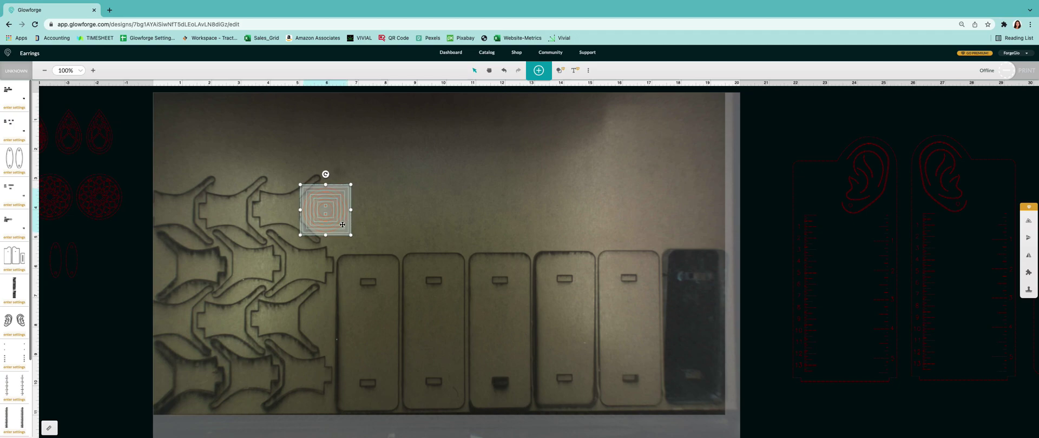
pyautogui.moveTo(341, 224); pyautogui.dragTo(368, 228)
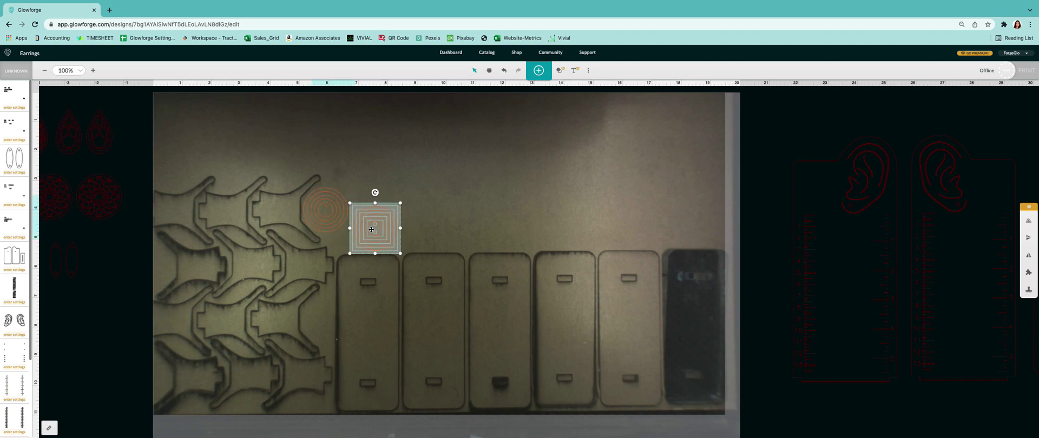
pyautogui.click(430, 227)
pyautogui.scroll(5, 429, 226)
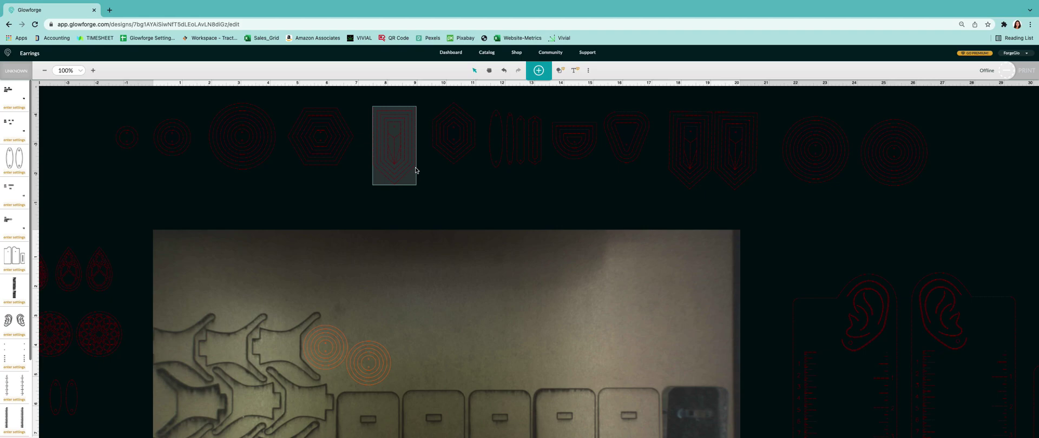
pyautogui.scroll(-3, 401, 283)
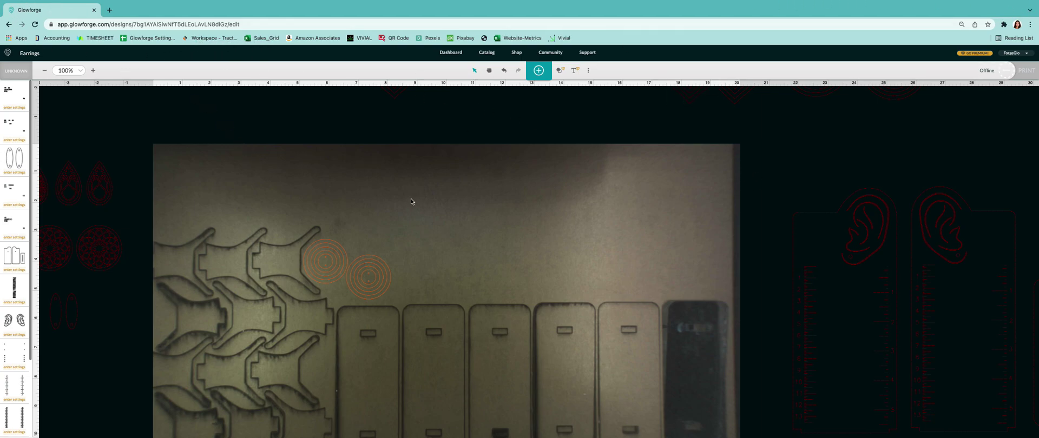
pyautogui.click(375, 264)
pyautogui.press('Escape')
pyautogui.scroll(2, 441, 289)
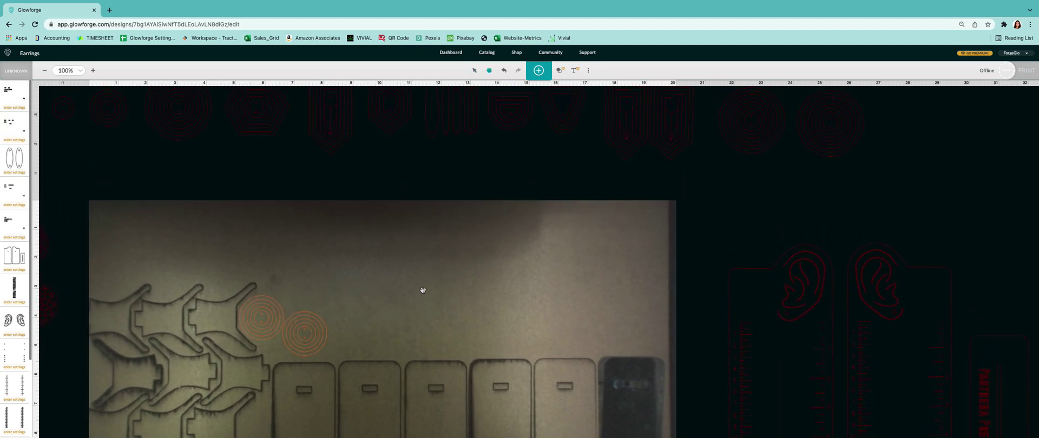
pyautogui.scroll(2, 455, 271)
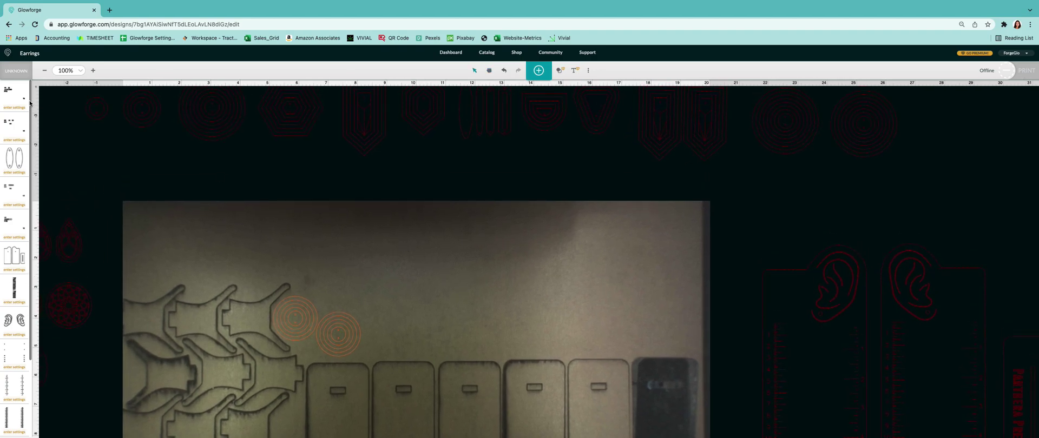
# Choose Medium Red Acrylic from the materials list.
pyautogui.click(16, 71)
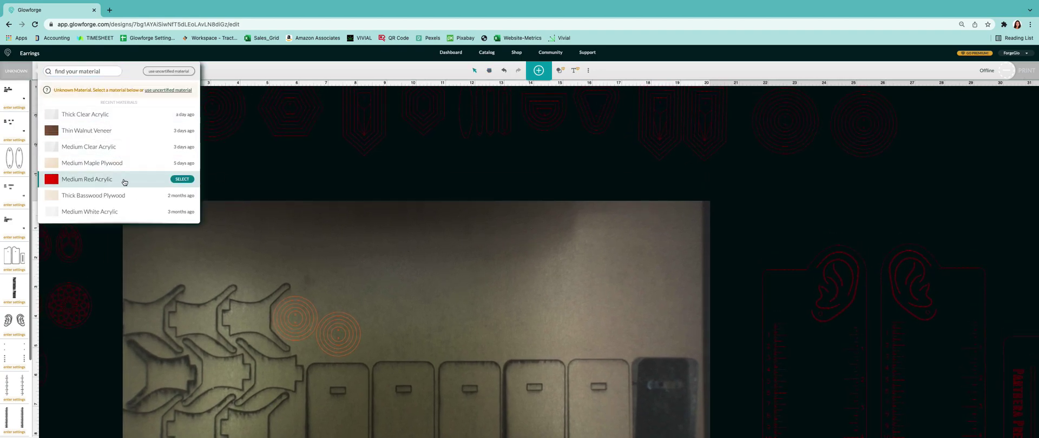
pyautogui.click(180, 177)
pyautogui.scroll(-3, 397, 238)
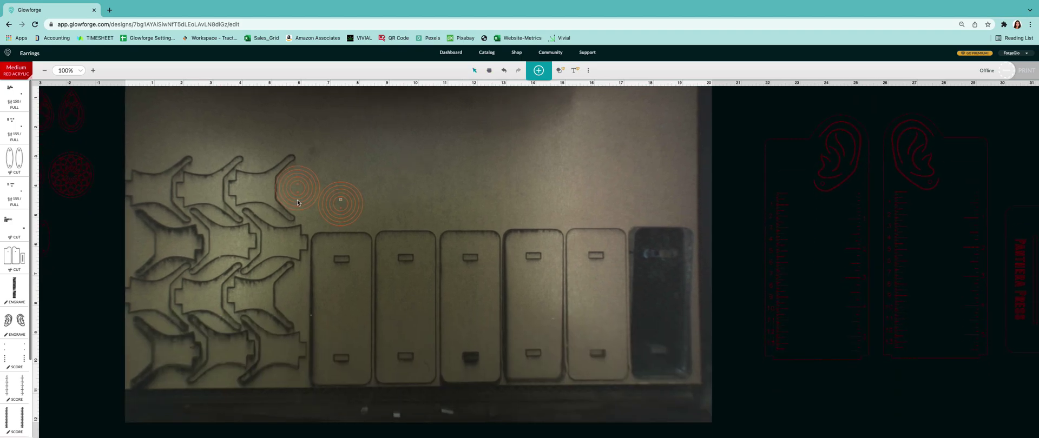
# Select the left earring and undo an accidental nudge of it.
pyautogui.click(297, 195)
pyautogui.press('super+z')
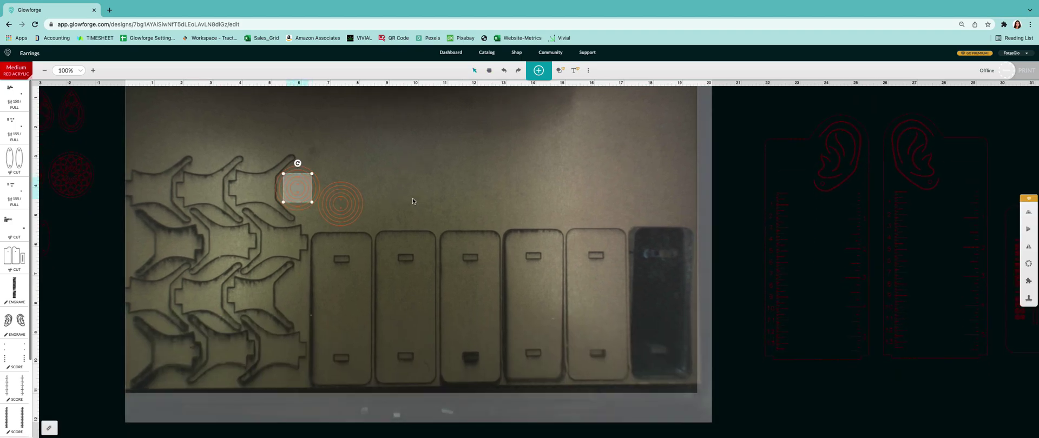
pyautogui.moveTo(29, 3)
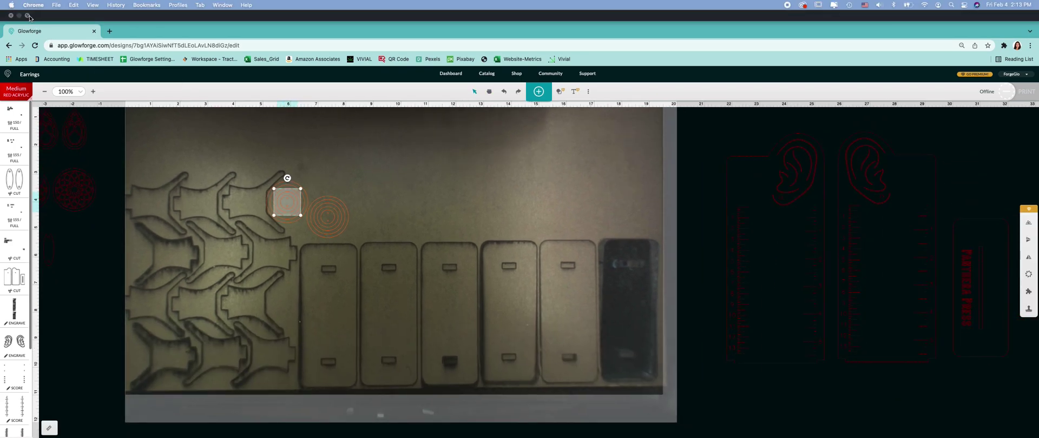
pyautogui.moveTo(29, 18)
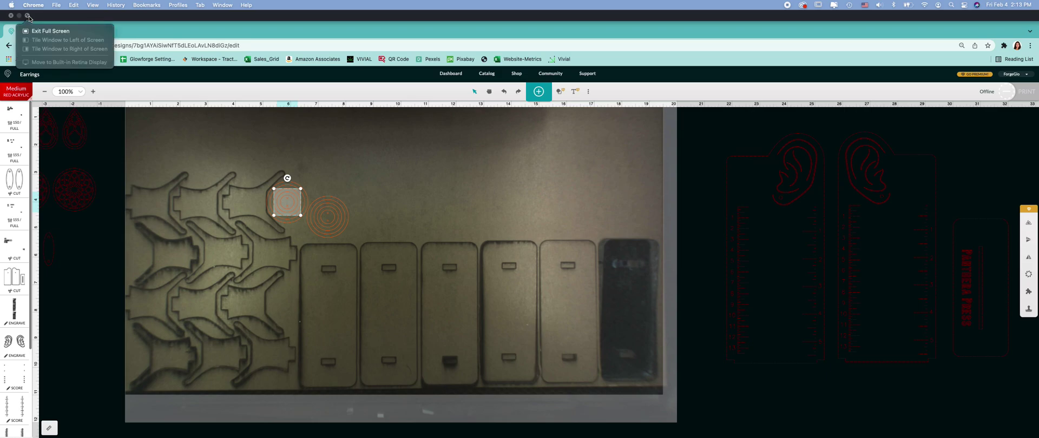